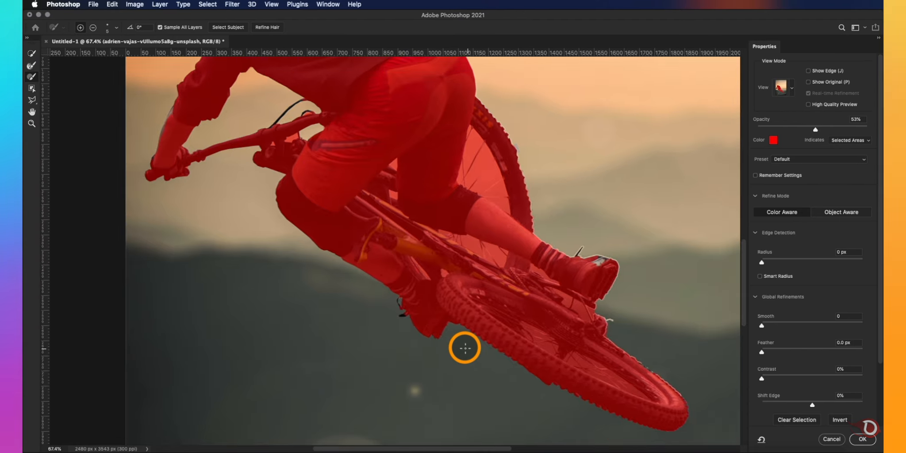
# - Refine the rider's selection in Select and Mask with a brush stroke between the lower wheel and the bike frame
pyautogui.moveTo(487, 270); pyautogui.dragTo(447, 309)
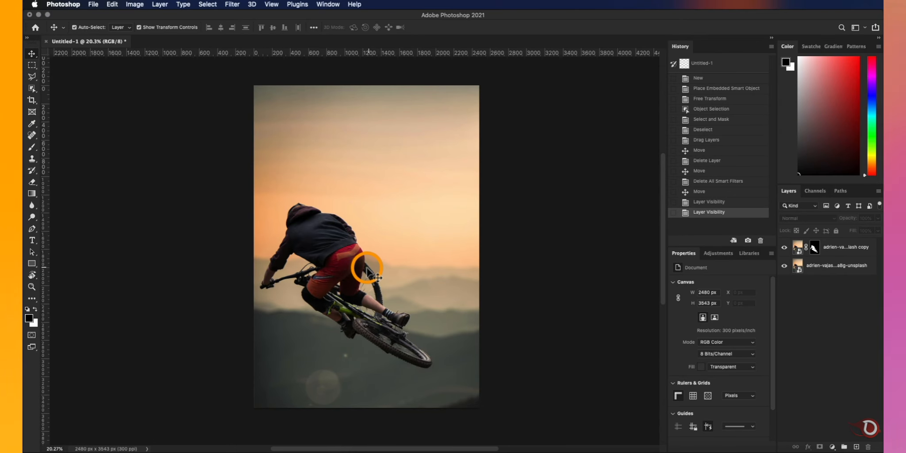
# - Check the cut-out rider by hiding the original photo layer and showing it again
pyautogui.scroll(3, 367, 268)
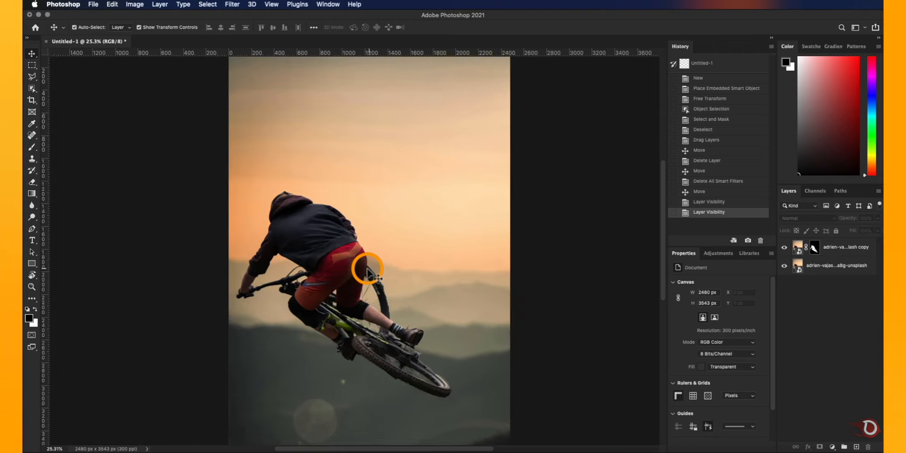
pyautogui.scroll(-1, 368, 268)
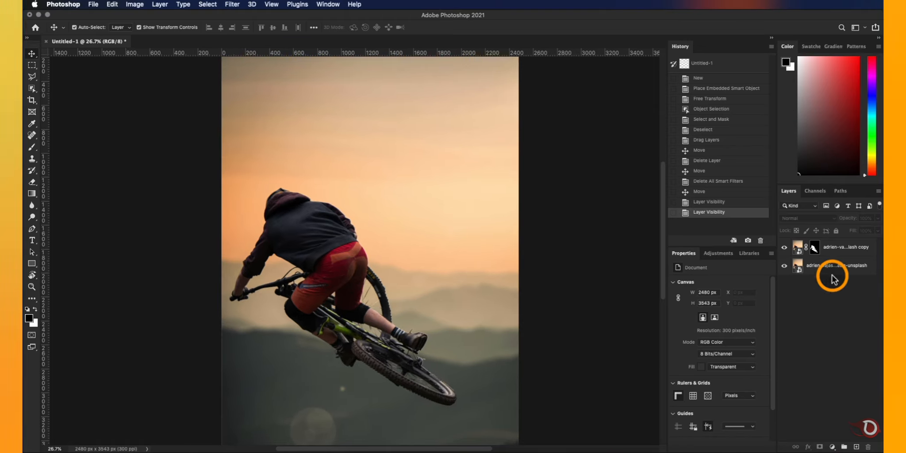
pyautogui.click(847, 252)
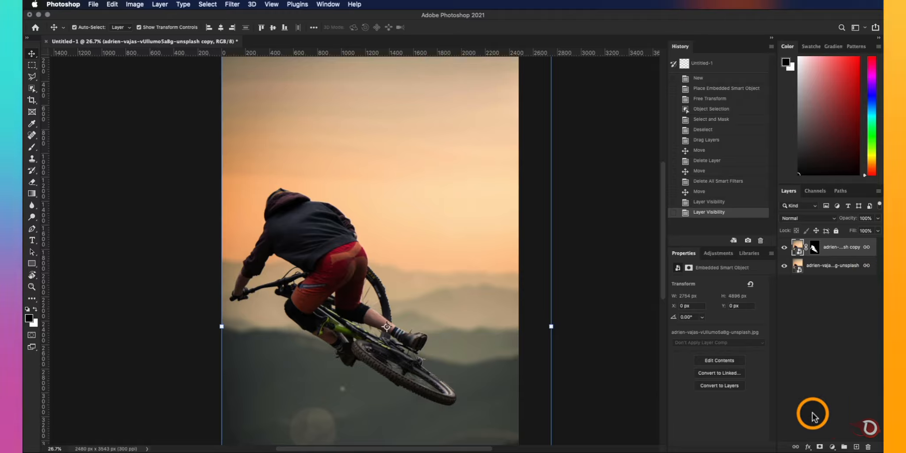
pyautogui.click(784, 265)
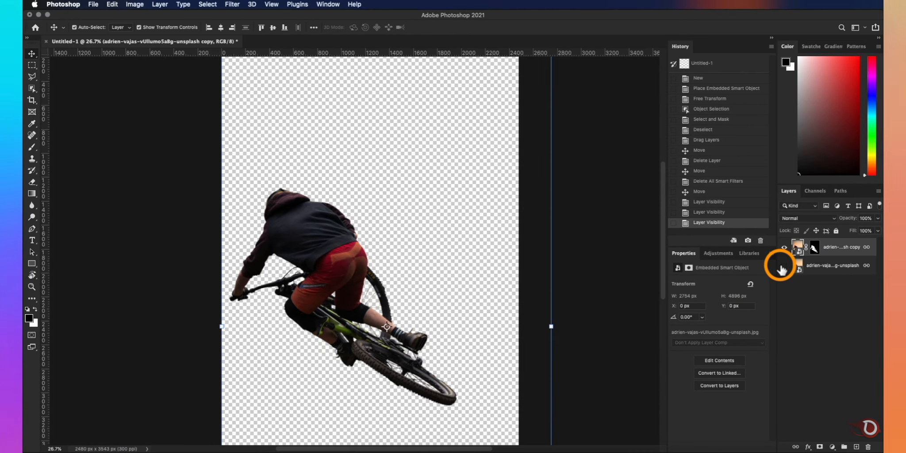
pyautogui.click(783, 266)
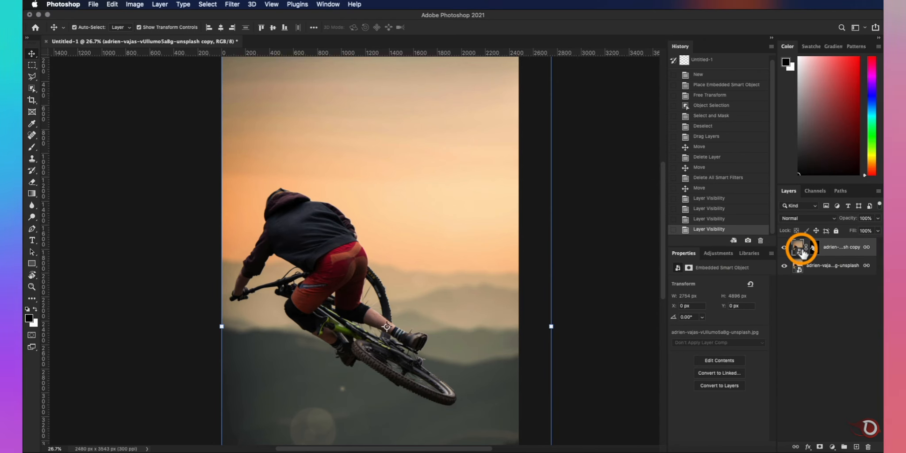
# - Fit the image in view and rename the masked copy layer to Subject
pyautogui.press('super+0')
pyautogui.doubleClick(837, 247)
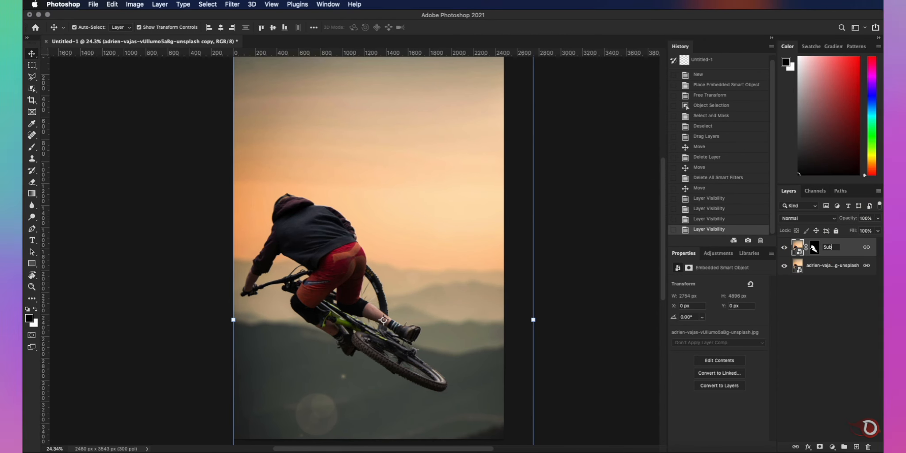
pyautogui.write('Subject')
# - Apply a Gaussian Blur with a 6.0-pixel radius to the background photo layer
pyautogui.click(799, 298)
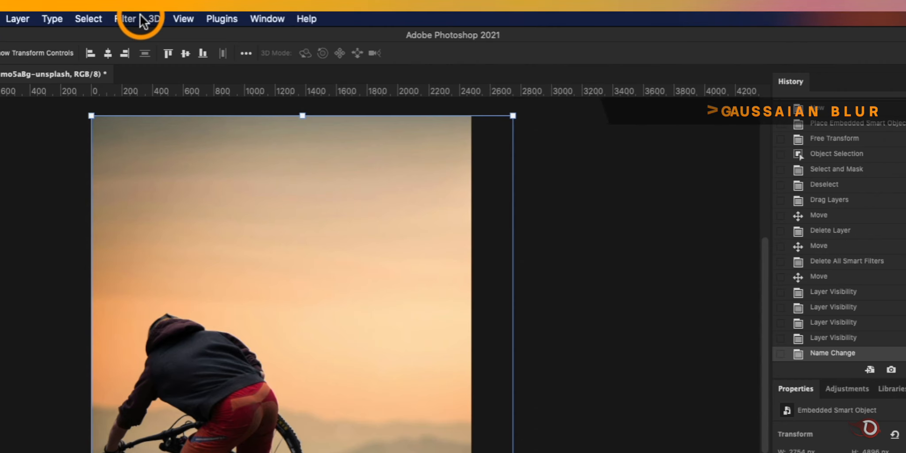
pyautogui.click(128, 20)
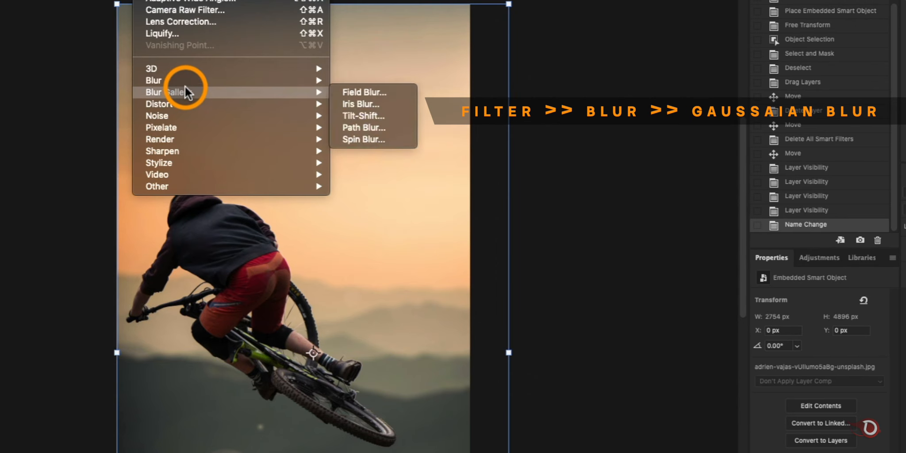
pyautogui.moveTo(190, 80)
pyautogui.click(367, 126)
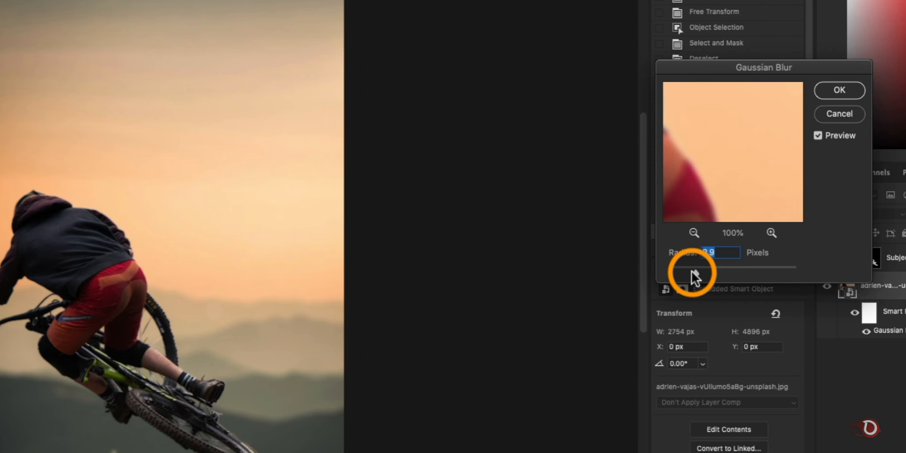
pyautogui.moveTo(786, 261); pyautogui.dragTo(811, 261)
pyautogui.moveTo(719, 270); pyautogui.dragTo(705, 269)
pyautogui.click(839, 89)
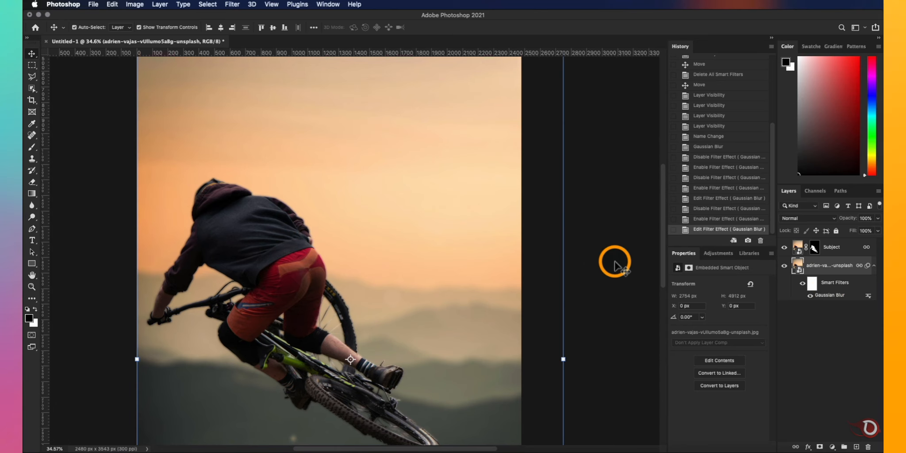
# - Add 2.45% monochromatic noise with Gaussian distribution to the background photo layer
pyautogui.click(232, 4)
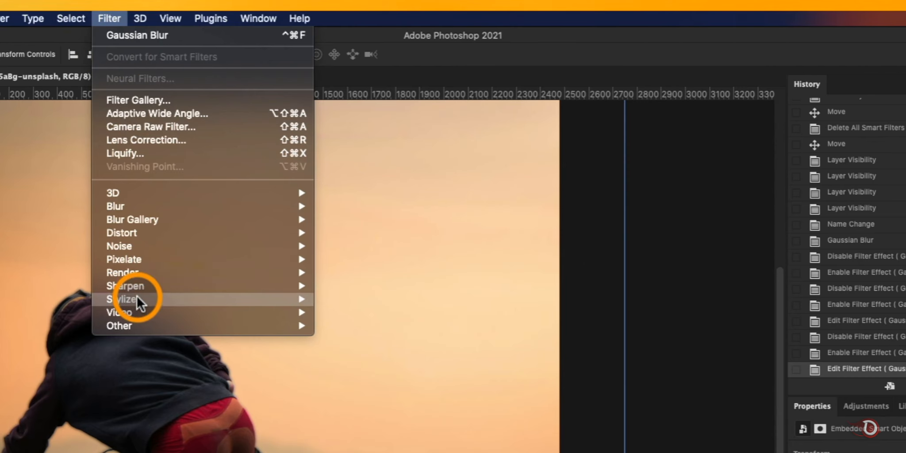
pyautogui.moveTo(252, 134)
pyautogui.moveTo(133, 246)
pyautogui.click(341, 247)
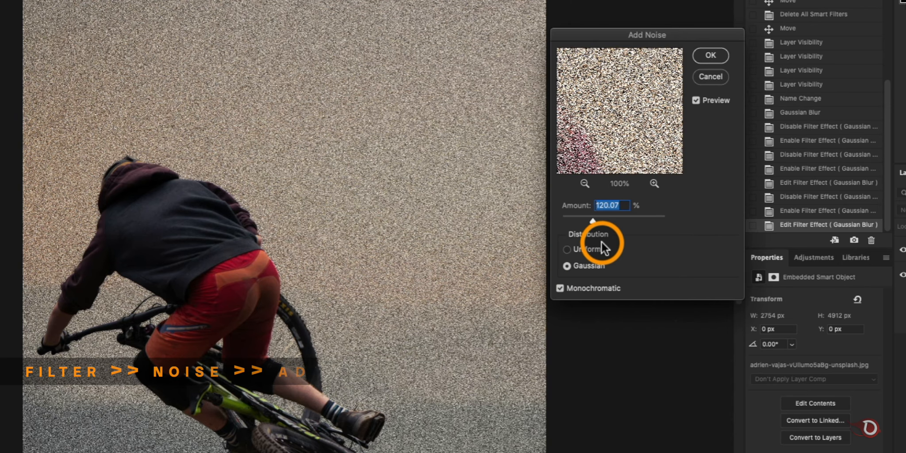
pyautogui.moveTo(589, 219); pyautogui.dragTo(560, 218)
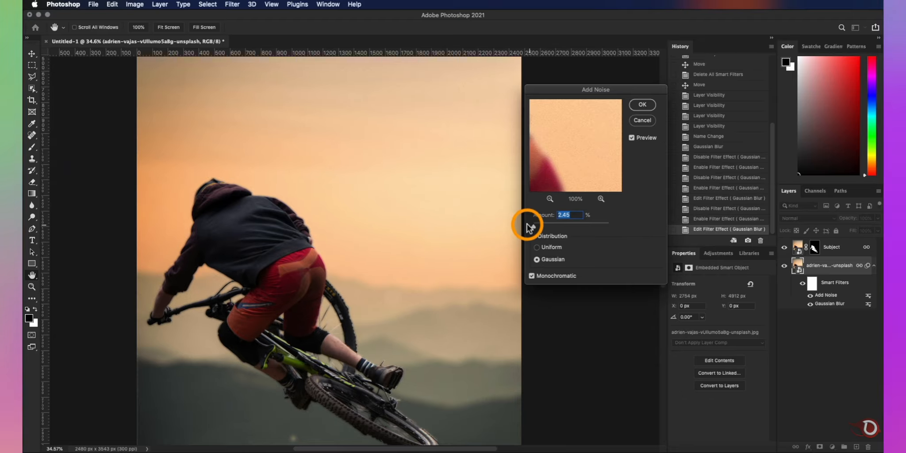
pyautogui.click(643, 104)
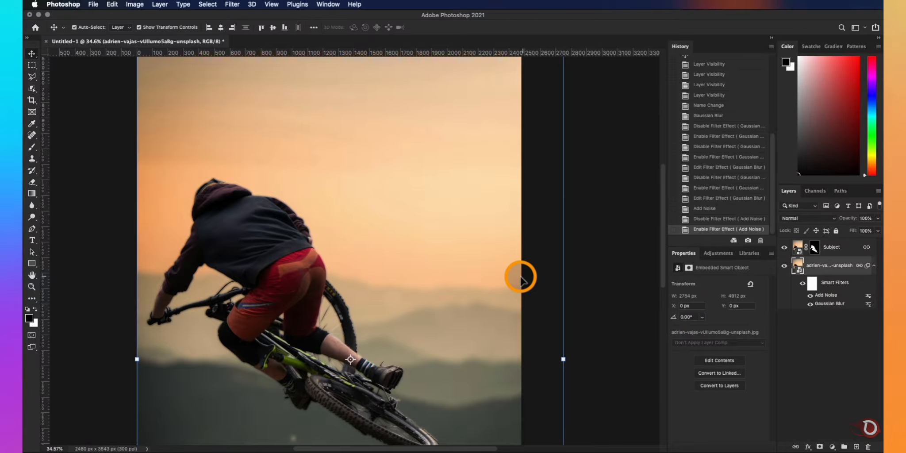
# - Add a Levels adjustment layer above the background photo with shadow input 25 and midtones 0.81
pyautogui.scroll(-4, 520, 278)
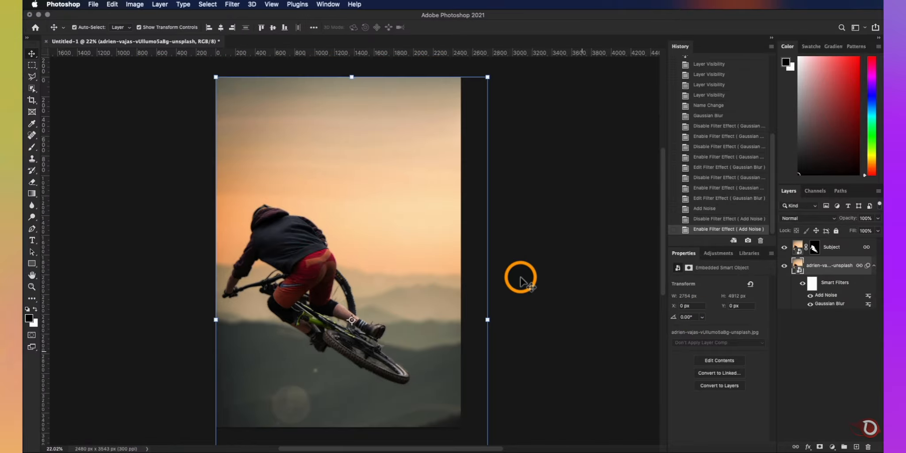
pyautogui.scroll(-1, 519, 279)
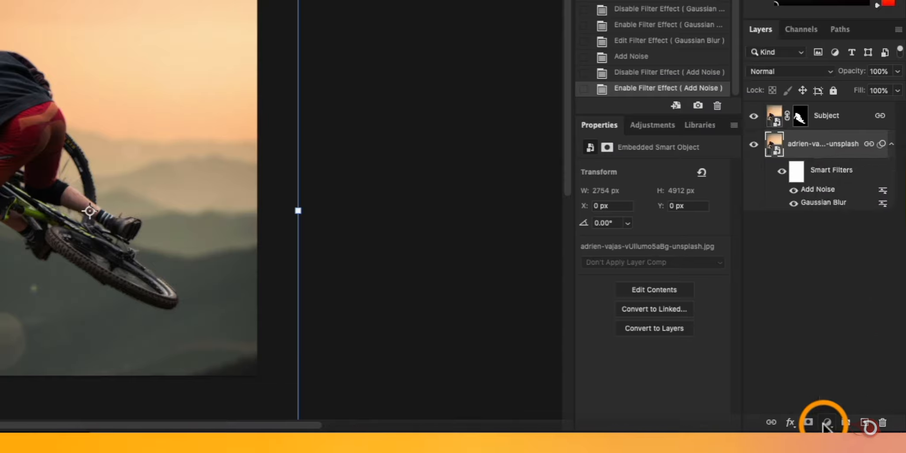
pyautogui.click(832, 447)
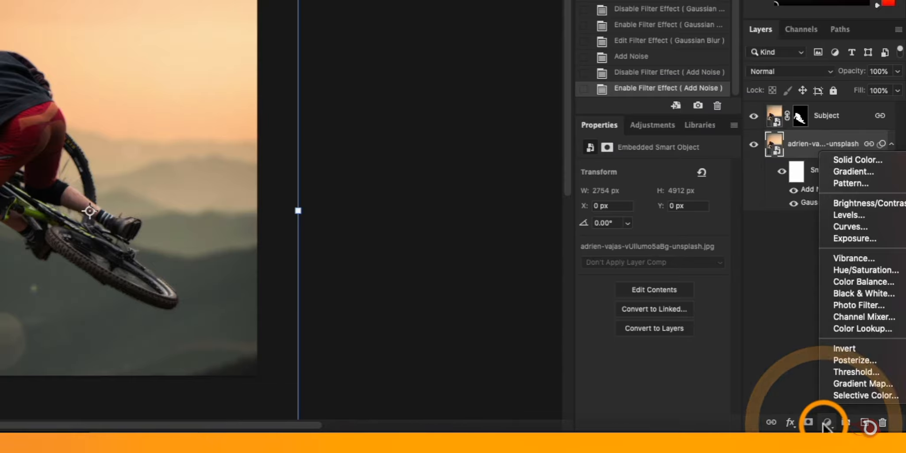
pyautogui.click(866, 216)
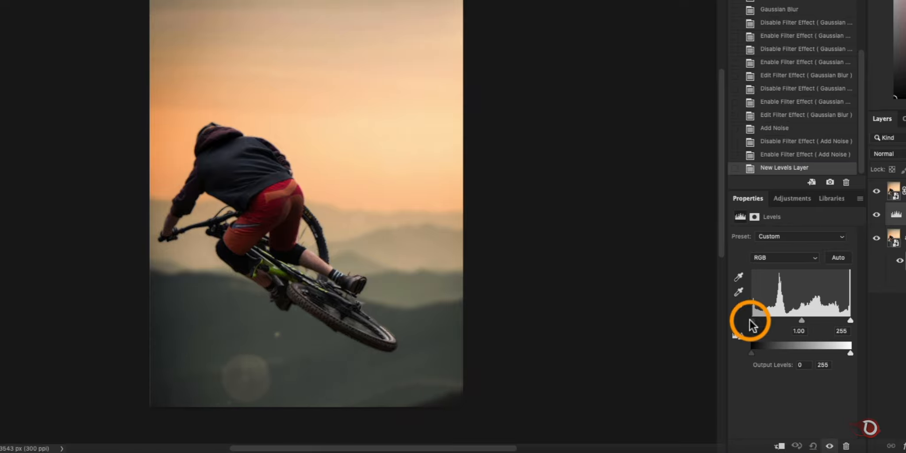
pyautogui.moveTo(604, 271); pyautogui.dragTo(626, 274)
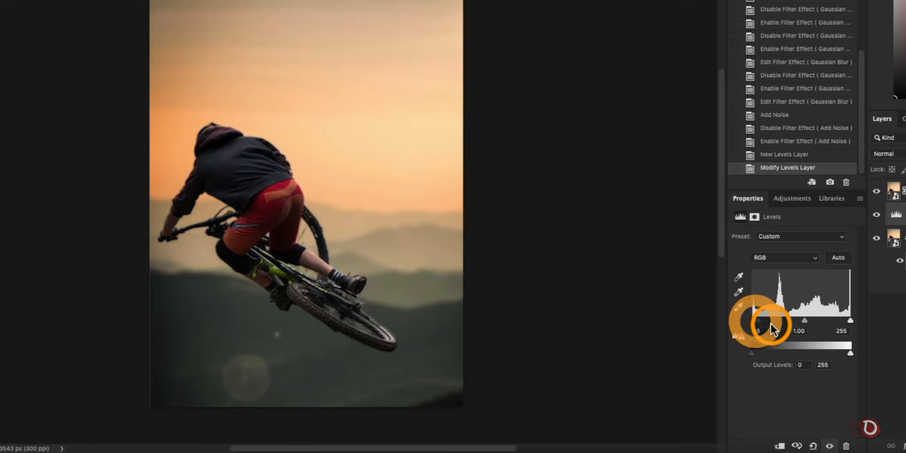
pyautogui.moveTo(804, 322); pyautogui.dragTo(812, 320)
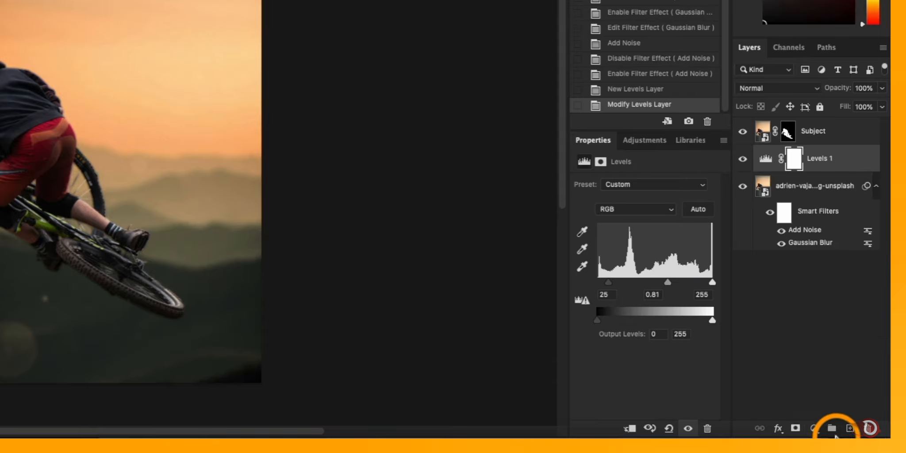
# - Add an Exposure adjustment layer above the Levels layer and set its exposure to +0.10
pyautogui.click(840, 428)
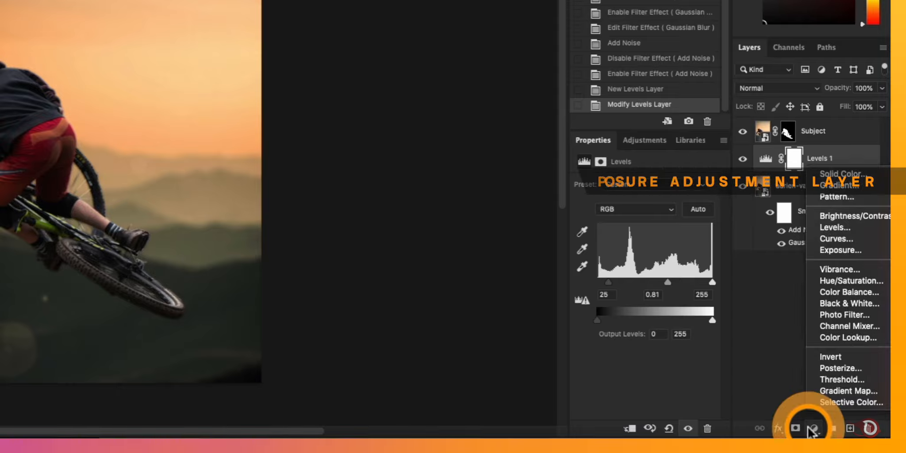
pyautogui.click(852, 248)
pyautogui.moveTo(645, 217); pyautogui.dragTo(645, 216)
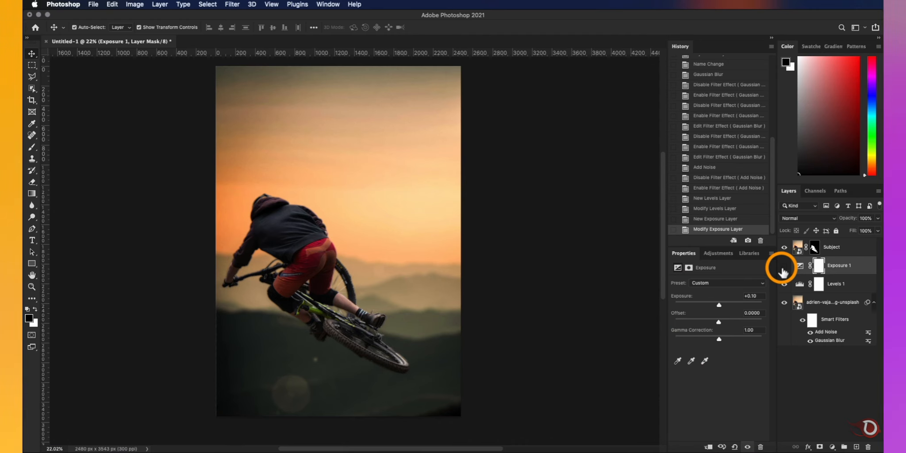
# - Compare the background with and without the adjustment layers by toggling their visibility
pyautogui.doubleClick(782, 271)
pyautogui.click(783, 271)
pyautogui.click(782, 271)
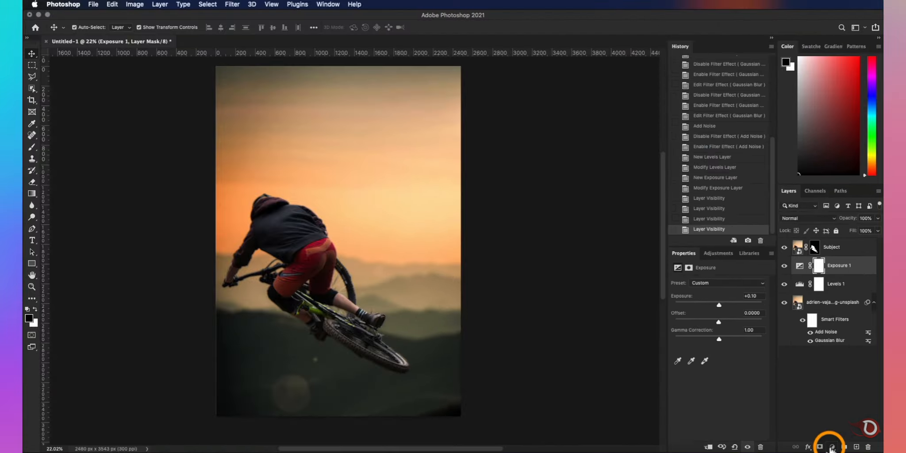
# - Add a linear Gradient fill layer beneath the Subject layer, using the Blue_31 preset from the Blues group at 90 degrees
pyautogui.click(817, 438)
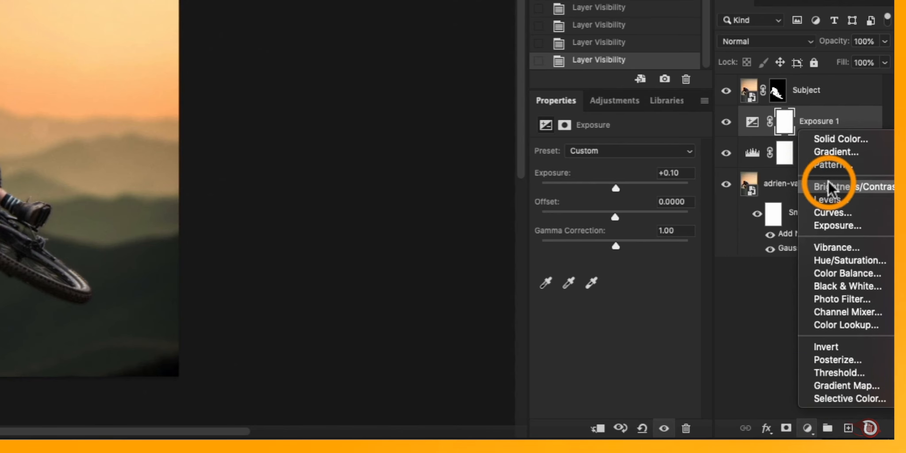
pyautogui.click(836, 152)
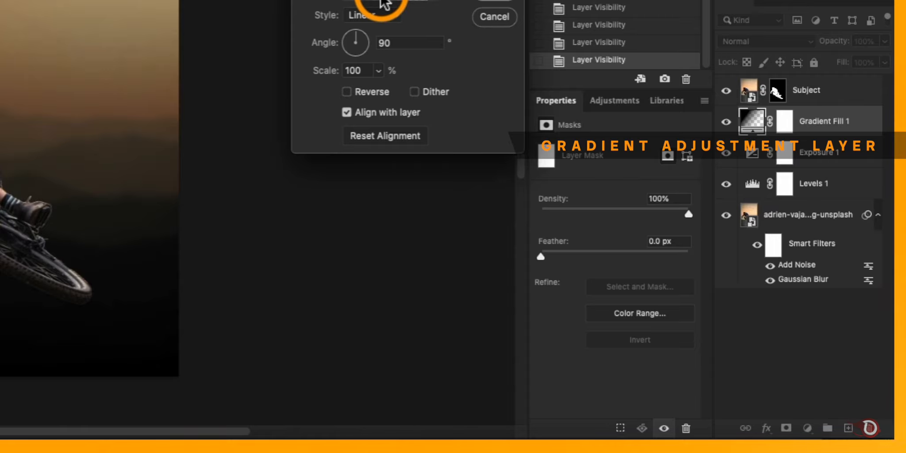
pyautogui.click(381, 130)
pyautogui.click(539, 106)
pyautogui.click(513, 106)
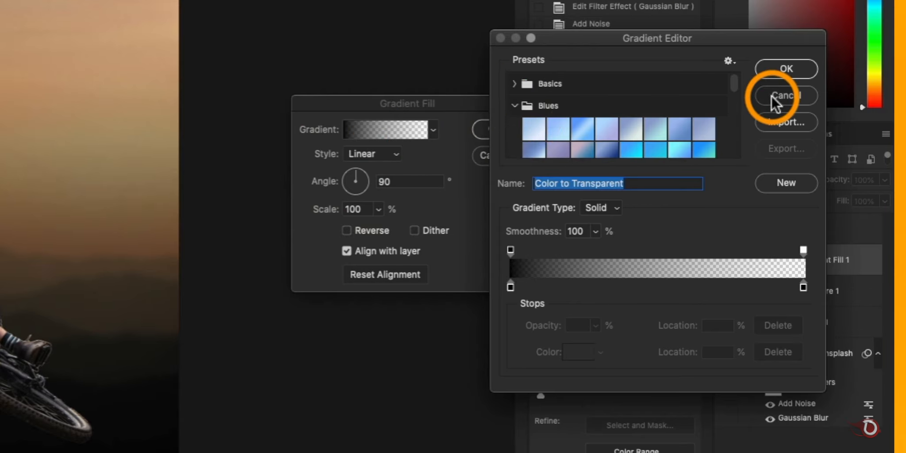
pyautogui.moveTo(731, 84); pyautogui.dragTo(729, 106)
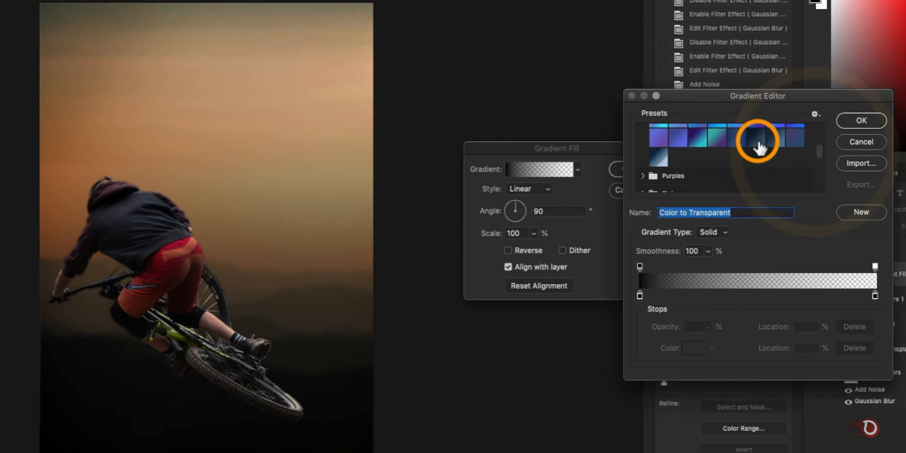
pyautogui.click(772, 142)
pyautogui.click(757, 140)
pyautogui.click(773, 139)
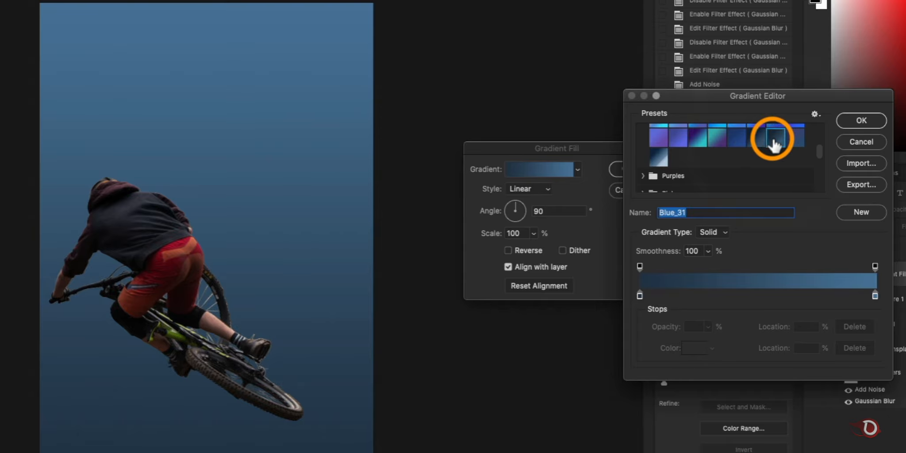
pyautogui.click(661, 161)
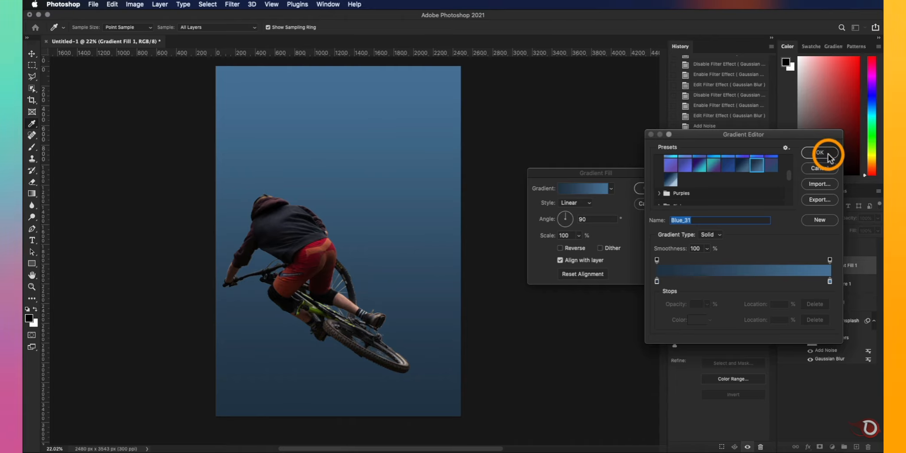
pyautogui.click(861, 120)
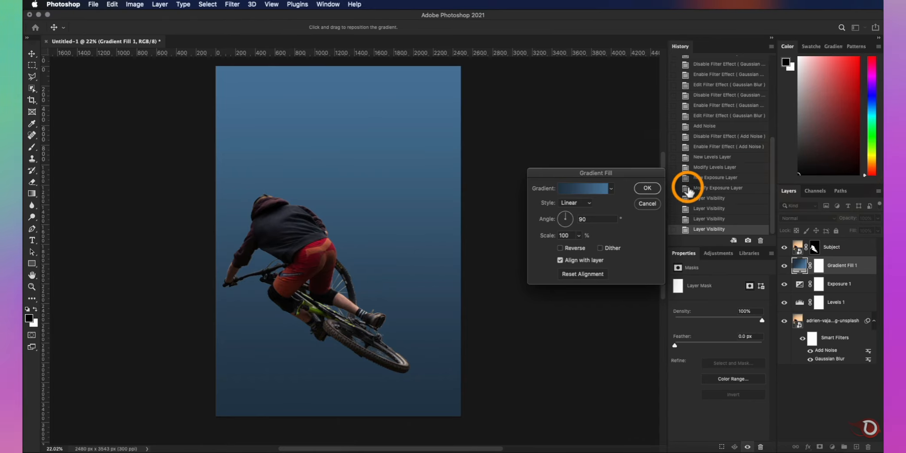
pyautogui.click(647, 187)
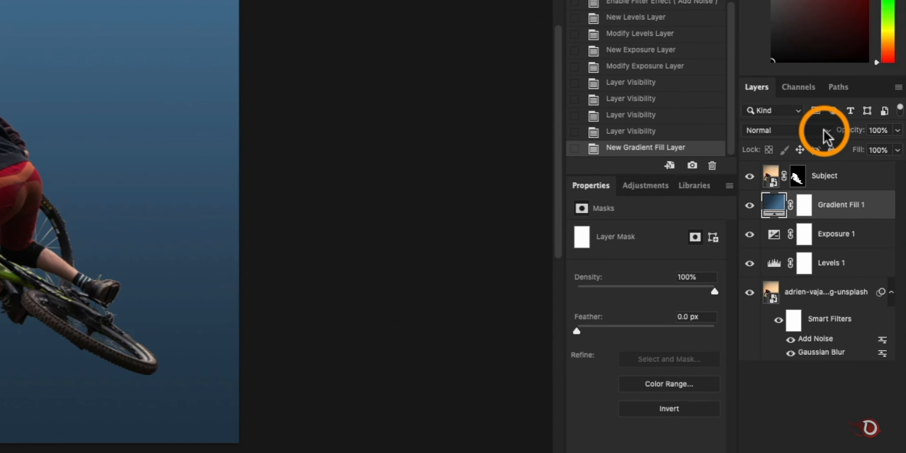
# - Set the gradient layer's blending mode to Color and its opacity to 41%, and compare by toggling its visibility
pyautogui.click(832, 222)
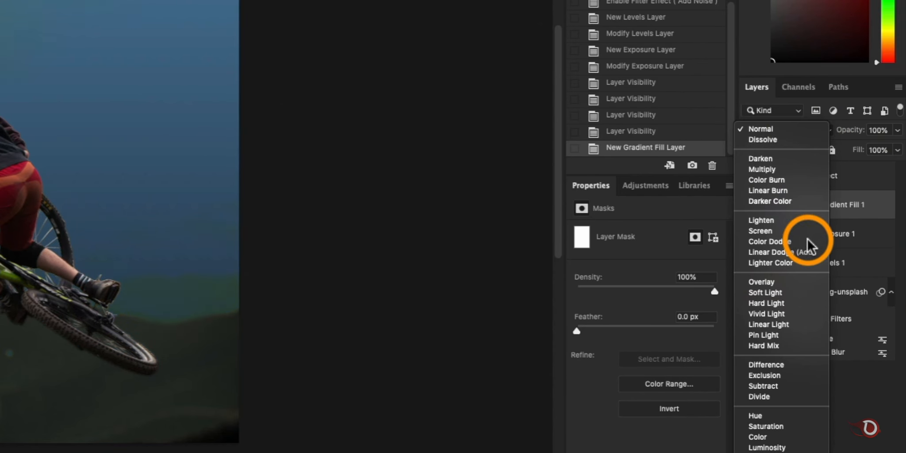
pyautogui.click(775, 437)
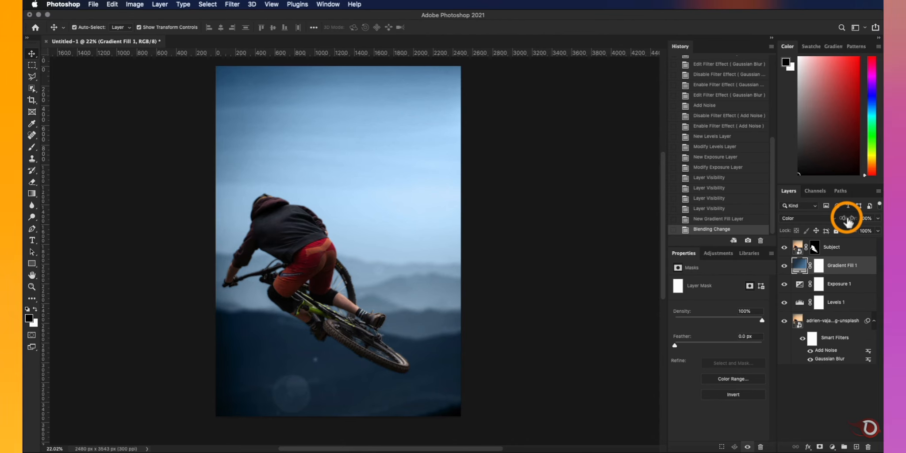
pyautogui.moveTo(846, 222); pyautogui.dragTo(845, 224)
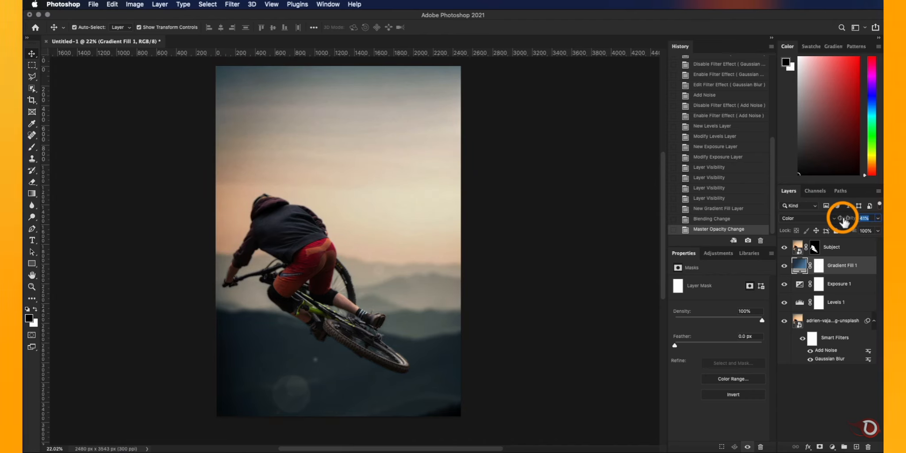
pyautogui.click(782, 265)
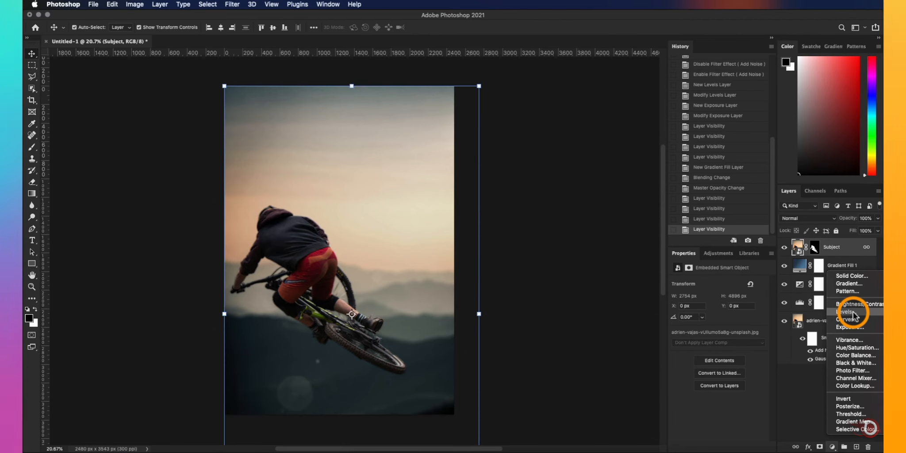
# - Add a Levels adjustment clipped to the Subject layer with shadow input 6 and midtones 0.96
pyautogui.click(686, 352)
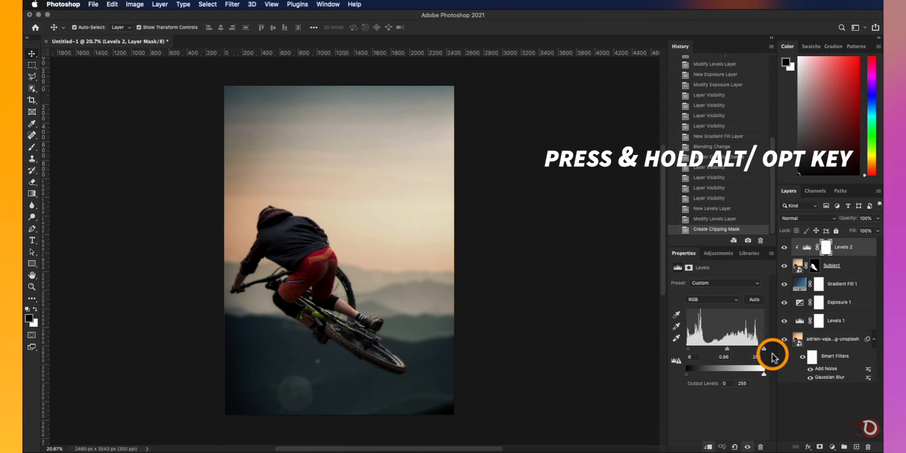
# - Adjust the Levels clipped to the Subject layer to shadows 13, midtones 1.38 and highlights 217
pyautogui.moveTo(726, 351); pyautogui.dragTo(713, 349)
pyautogui.scroll(5, 282, 296)
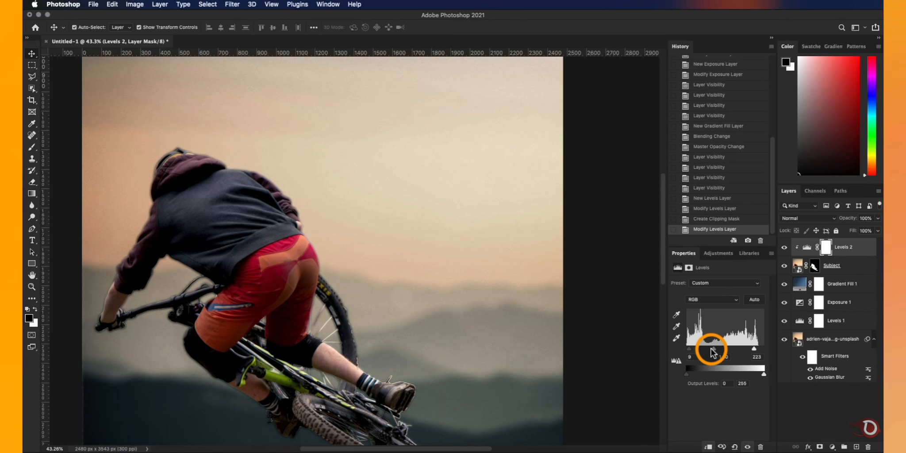
pyautogui.press('super+minus')
pyautogui.press('super+minus')
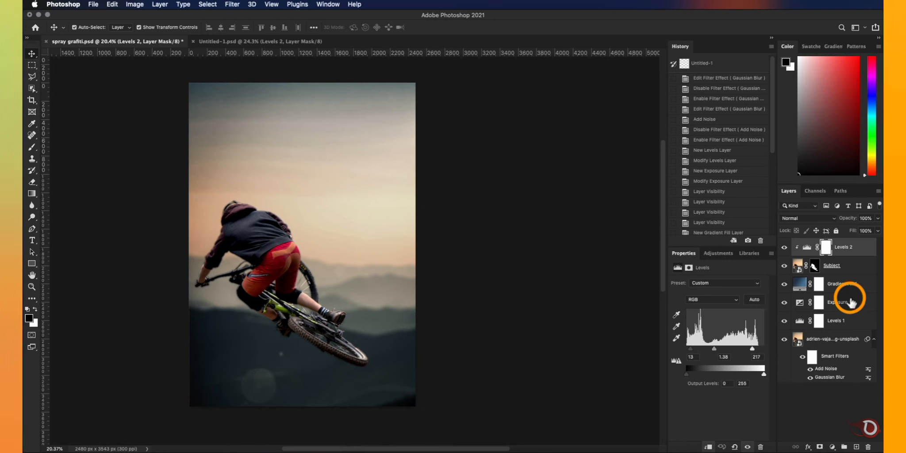
# - Darken the background slightly by setting the Exposure 1 adjustment's exposure to -0.31, and review the whole image
pyautogui.click(842, 302)
pyautogui.moveTo(717, 304); pyautogui.dragTo(716, 309)
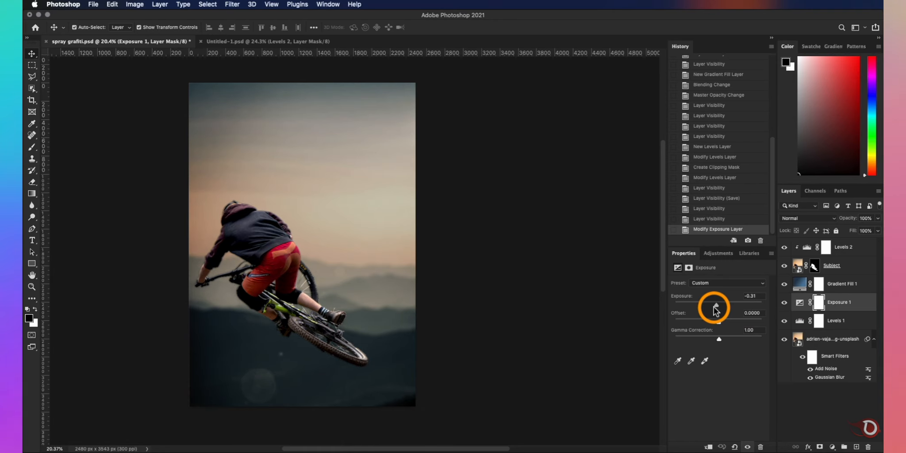
pyautogui.click(487, 270)
pyautogui.scroll(-4, 376, 270)
pyautogui.scroll(5, 376, 270)
pyautogui.scroll(-1, 376, 270)
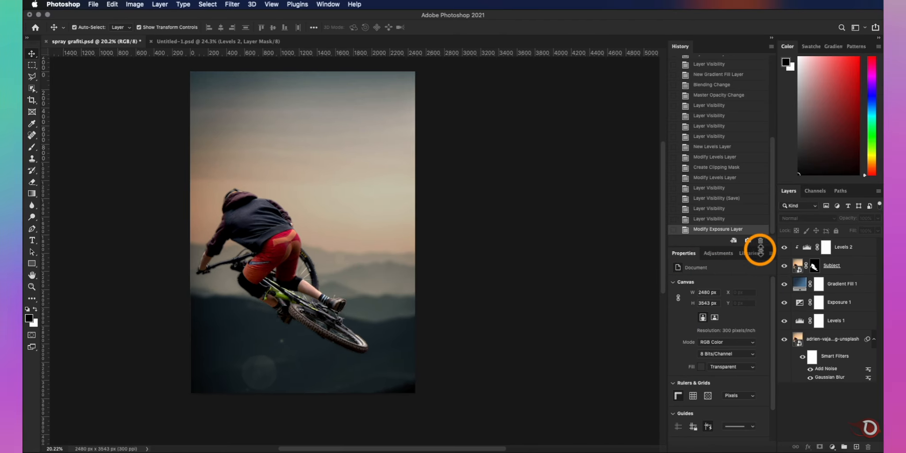
# - Duplicate the Subject layer and move the copy above the Levels 2 adjustment
pyautogui.click(860, 250)
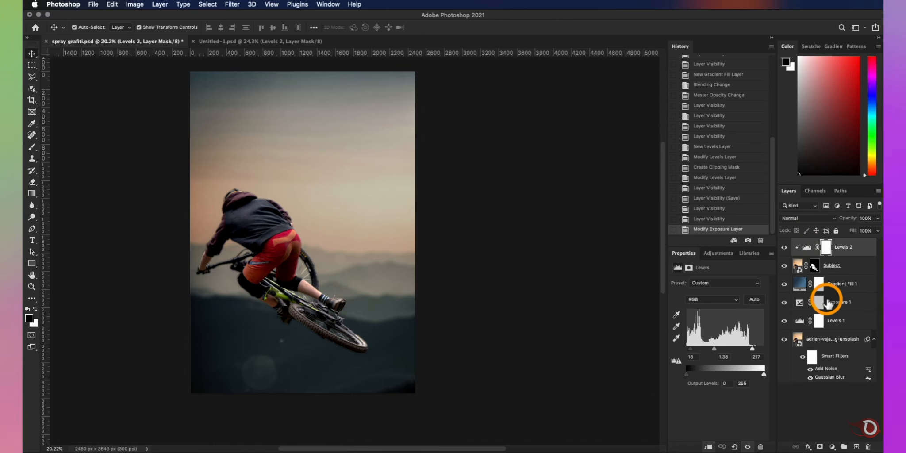
pyautogui.scroll(1, 302, 265)
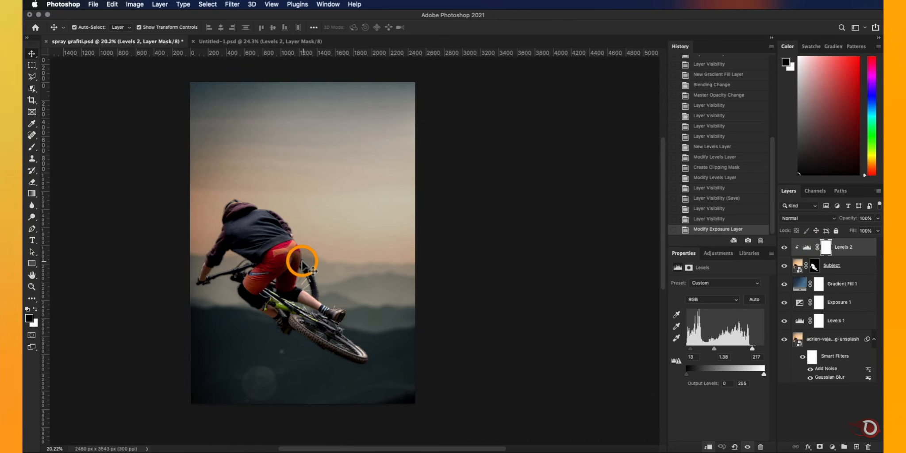
pyautogui.click(845, 271)
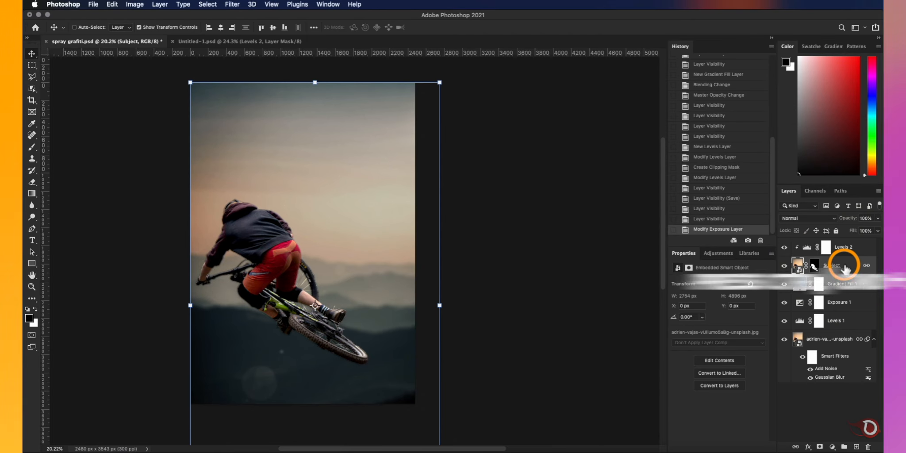
pyautogui.press('super+j')
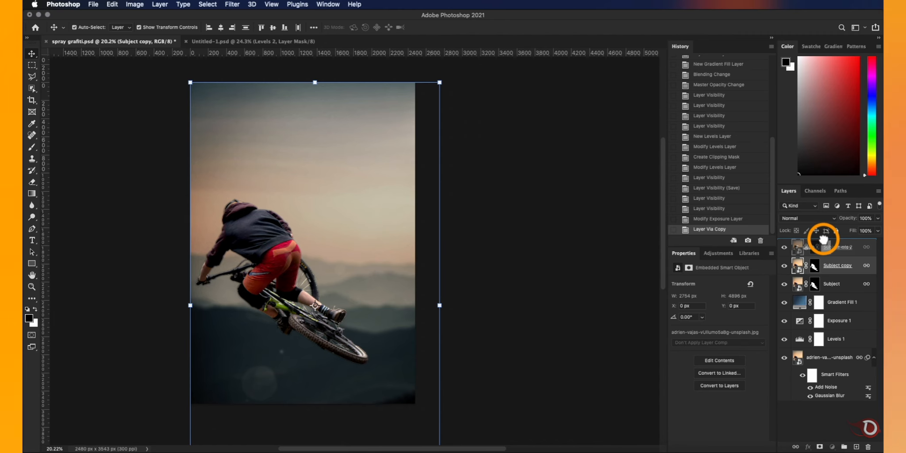
pyautogui.moveTo(823, 239); pyautogui.dragTo(830, 251)
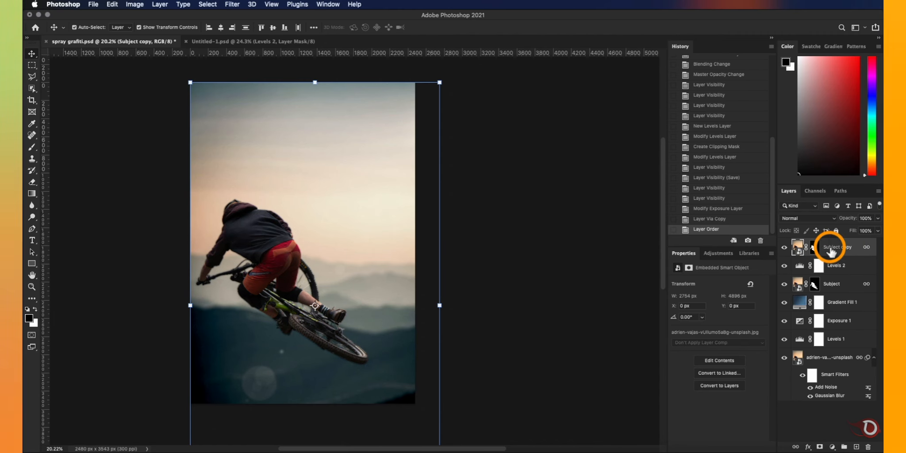
# - Clip Levels 2 to the Subject layer again and convert Subject copy to a smart object
pyautogui.keyDown('alt'); pyautogui.click(797, 274); pyautogui.keyUp('alt')
pyautogui.rightClick(820, 256)
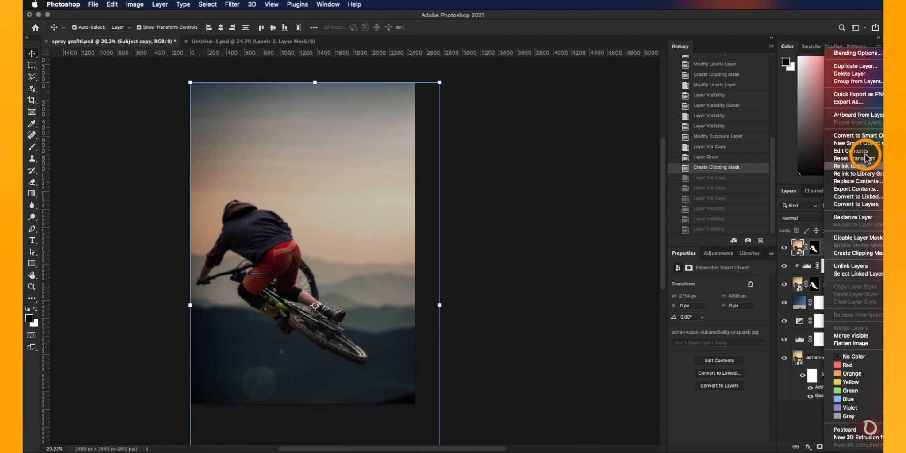
pyautogui.click(867, 134)
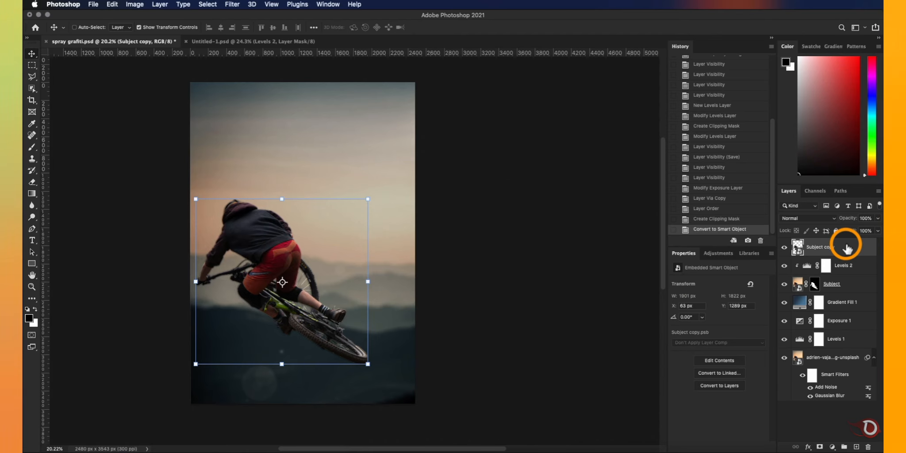
# - Duplicate the Subject copy smart object three times and hide the three new duplicates
pyautogui.press('super+j')
pyautogui.press('super+j')
pyautogui.press('super+j')
pyautogui.click(785, 283)
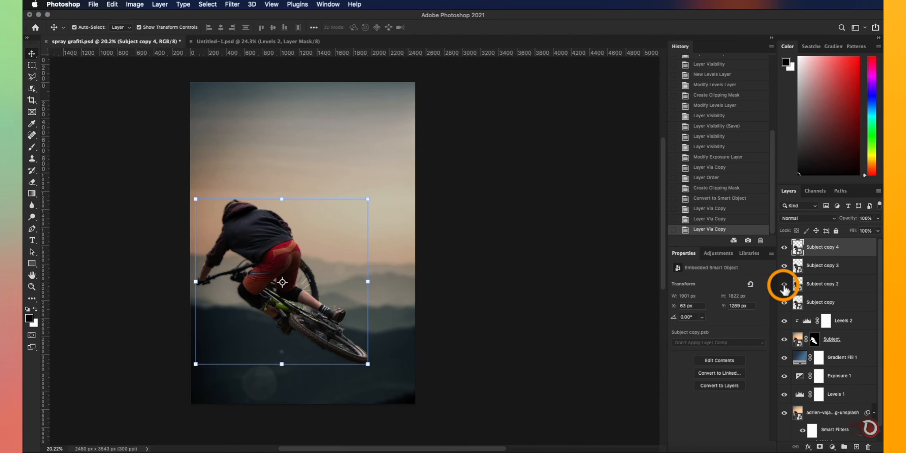
pyautogui.click(784, 265)
pyautogui.click(783, 247)
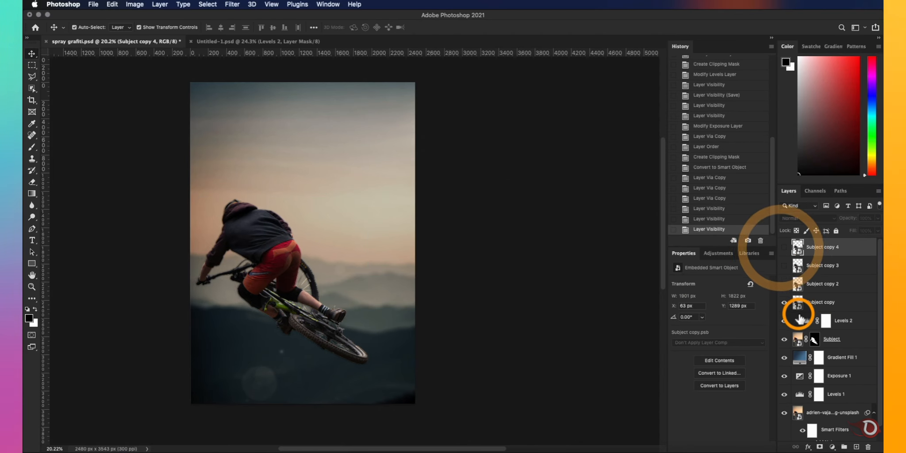
# - Apply a Motion Blur filter at an angle of -54 degrees to the Subject copy layer
pyautogui.click(821, 302)
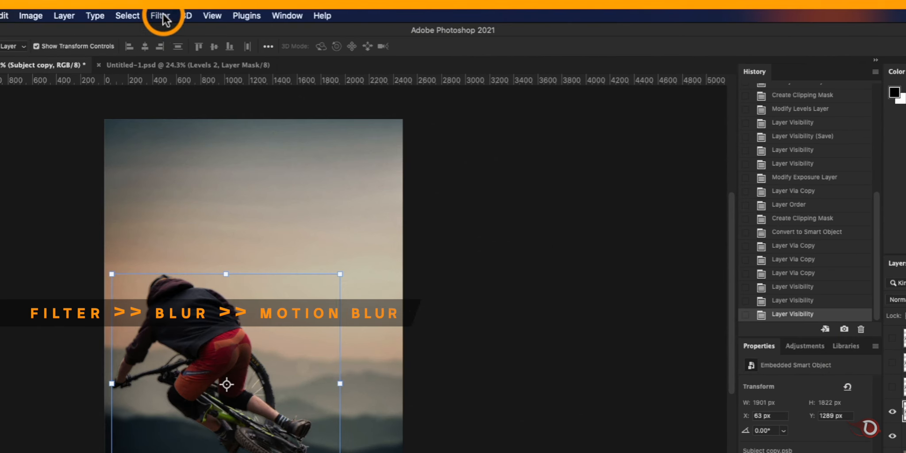
pyautogui.click(233, 5)
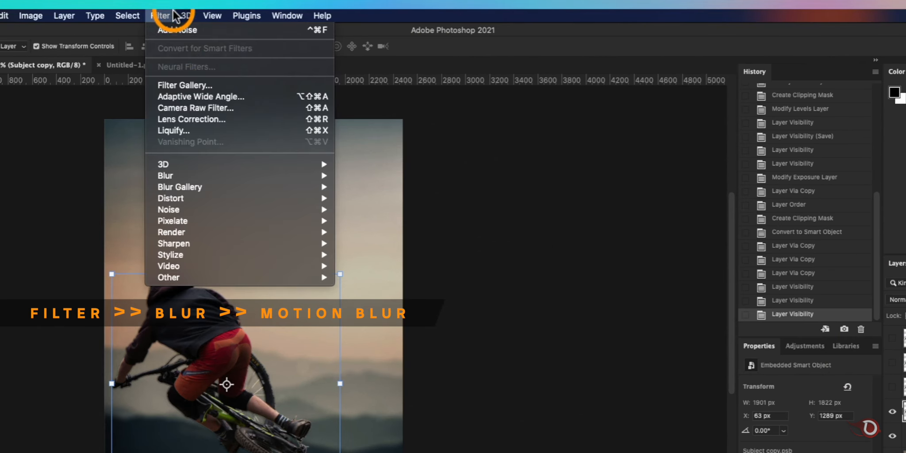
pyautogui.moveTo(179, 177)
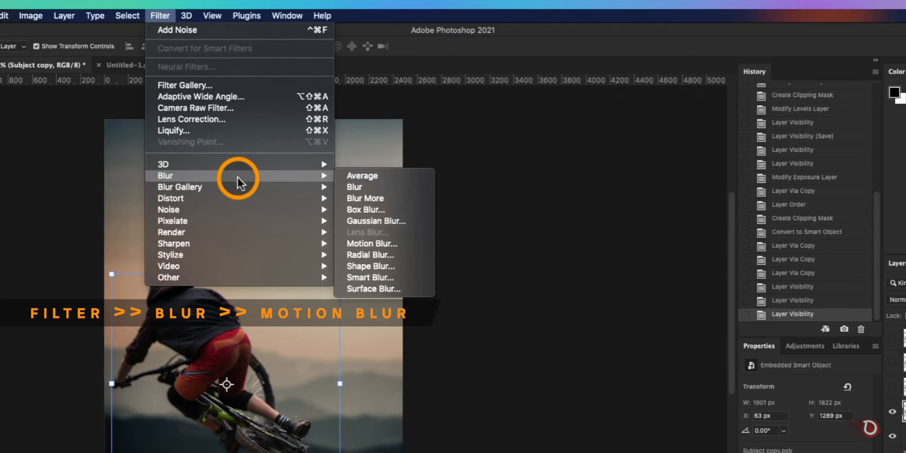
pyautogui.click(365, 242)
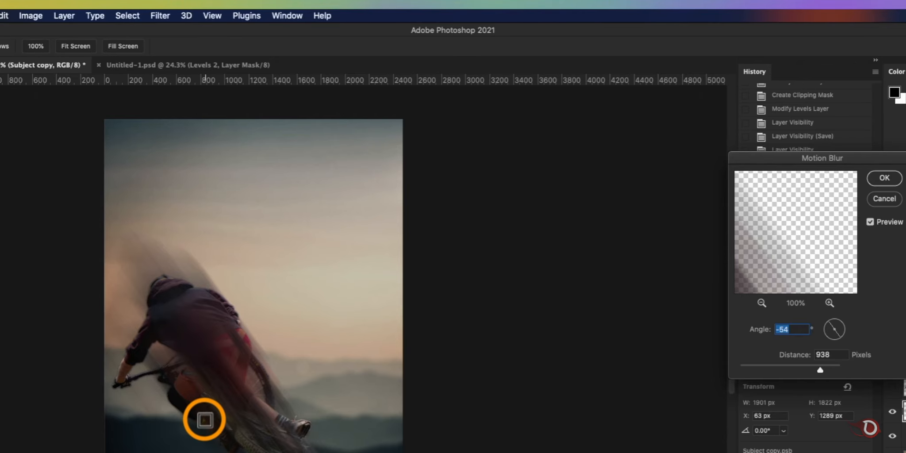
pyautogui.moveTo(819, 370); pyautogui.dragTo(815, 369)
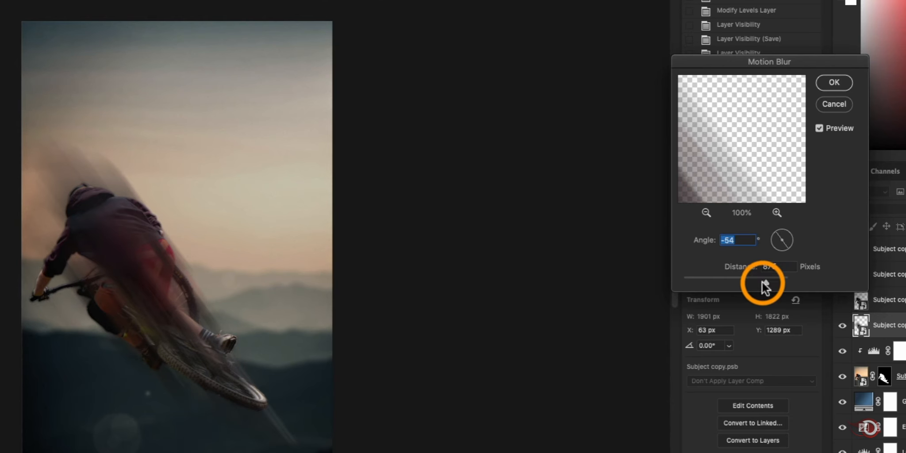
pyautogui.moveTo(762, 282); pyautogui.dragTo(768, 281)
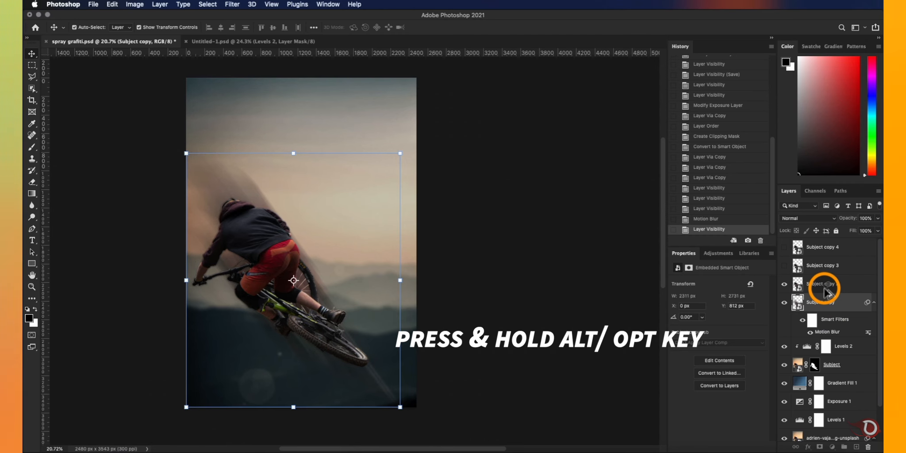
# - Copy the Motion Blur smart filter to Subject copy 2 and set its distance to 844 pixels
pyautogui.moveTo(825, 292); pyautogui.dragTo(826, 292)
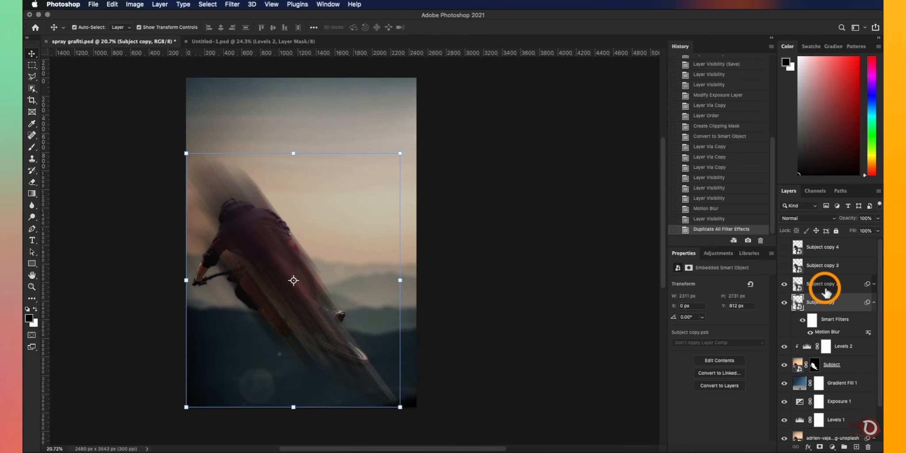
pyautogui.click(872, 285)
pyautogui.doubleClick(826, 313)
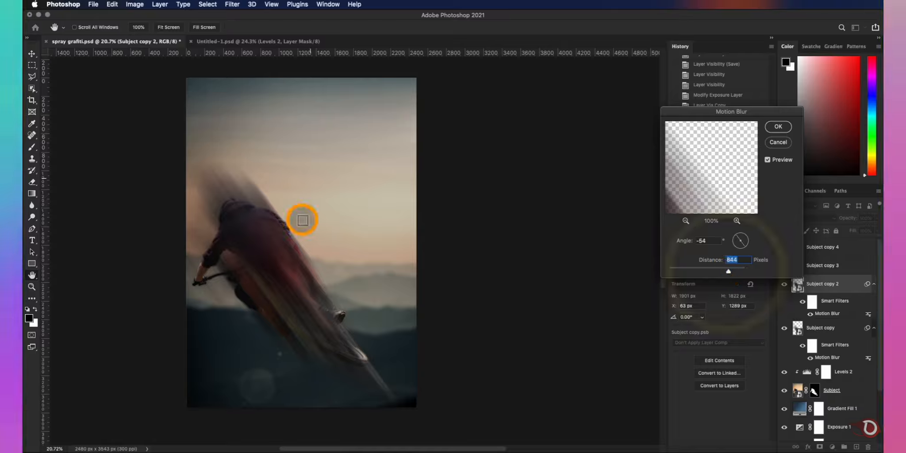
pyautogui.click(769, 130)
# - Show Subject copy 3 and give it a copy of the Motion Blur filter with a shorter distance than Subject copy 2
pyautogui.click(784, 266)
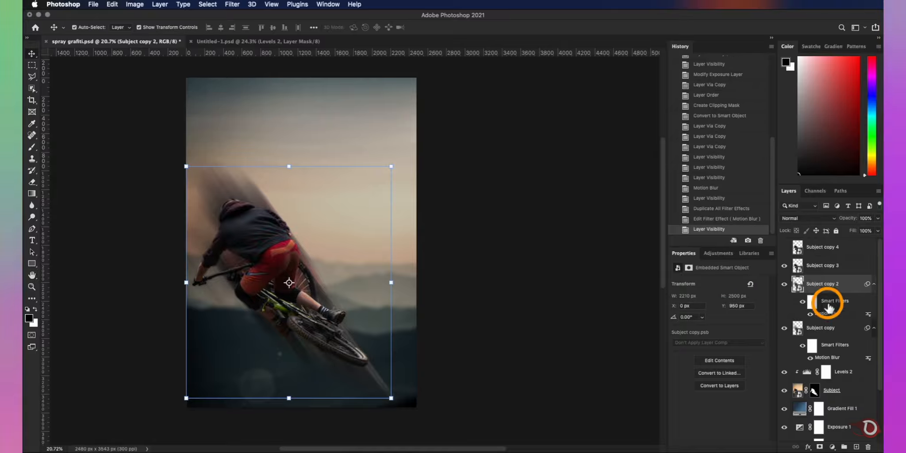
pyautogui.moveTo(827, 304); pyautogui.dragTo(828, 268)
pyautogui.click(873, 265)
pyautogui.doubleClick(827, 295)
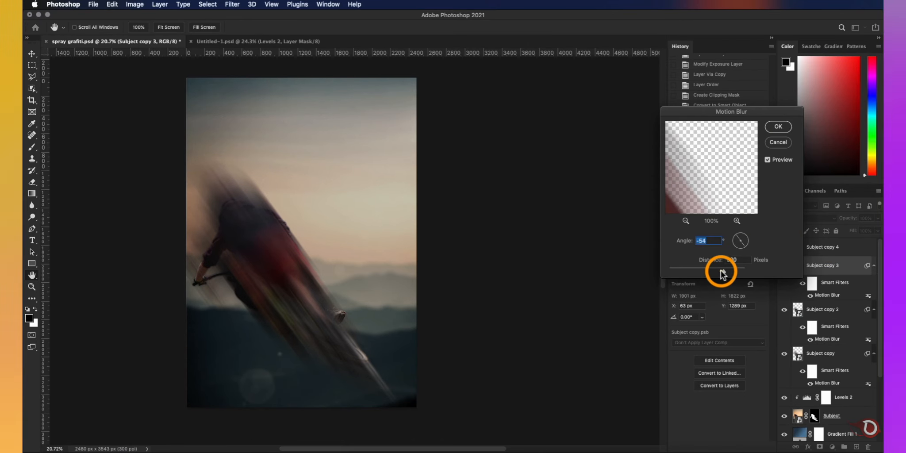
pyautogui.press('Return')
# - Show Subject copy 4 and give it a copy of the Motion Blur filter with the shortest distance of the four layers
pyautogui.click(785, 247)
pyautogui.moveTo(829, 283); pyautogui.dragTo(828, 249)
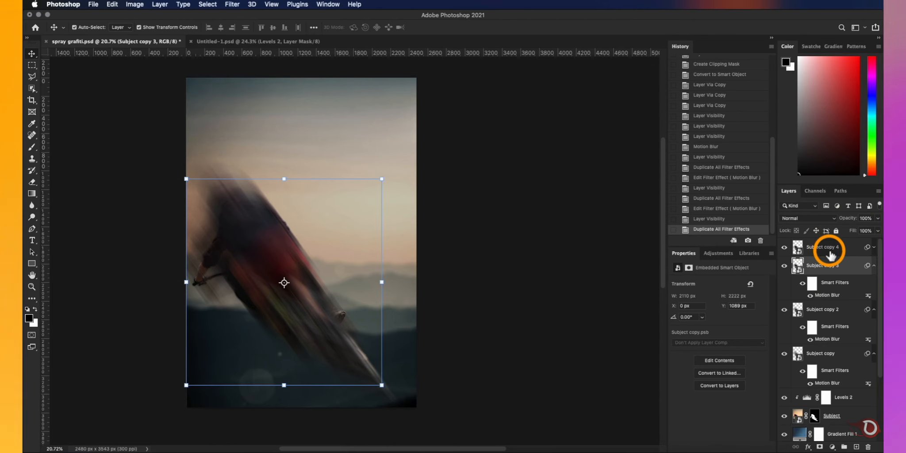
pyautogui.doubleClick(826, 276)
pyautogui.moveTo(720, 272); pyautogui.dragTo(715, 273)
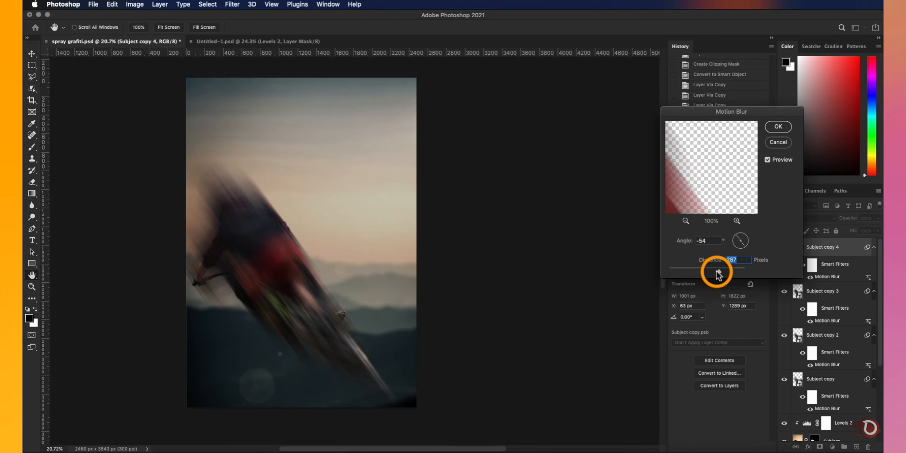
pyautogui.press('Return')
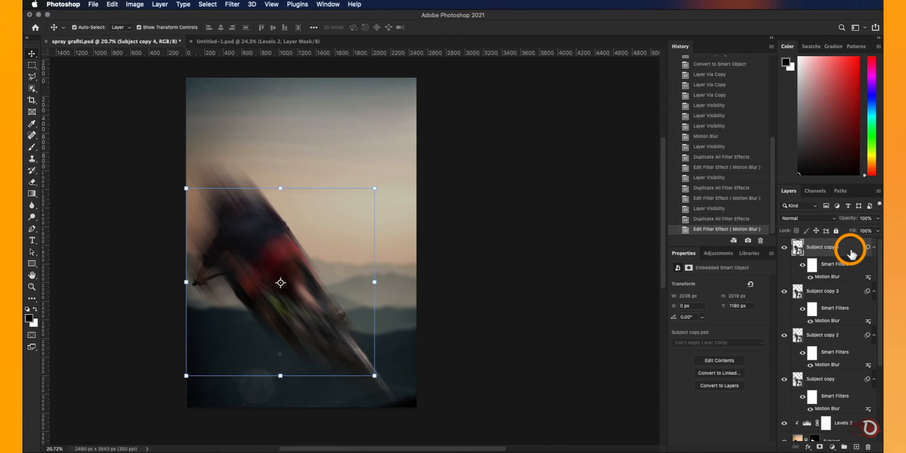
# - Group the four blurred Subject copies as "Motion blur" and move the group beneath the Subject layer
pyautogui.keyDown('shift'); pyautogui.click(839, 382); pyautogui.keyUp('shift')
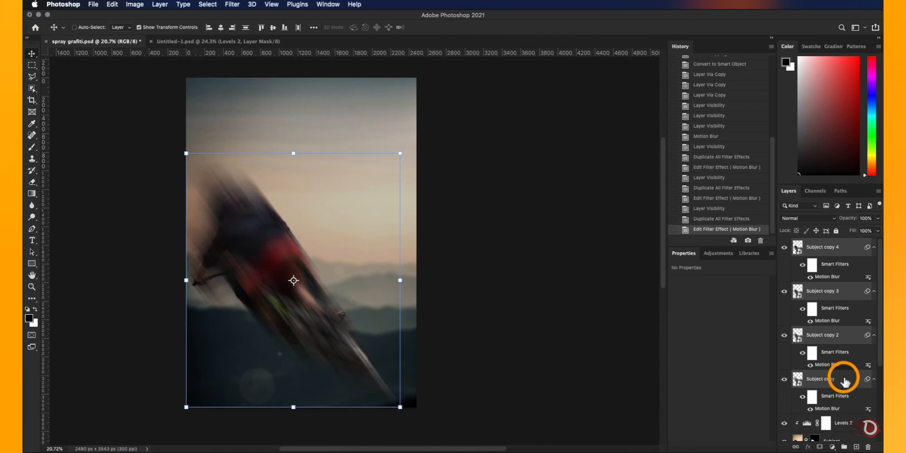
pyautogui.press('super+g')
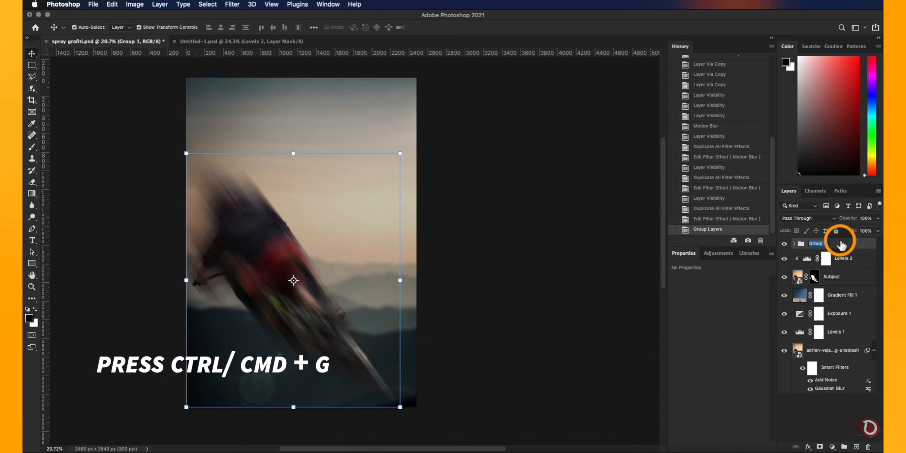
pyautogui.write('Motion blur')
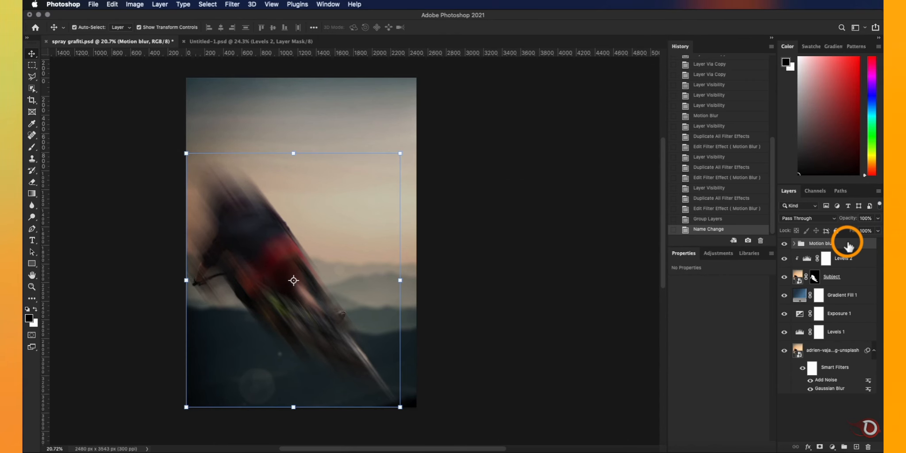
pyautogui.moveTo(839, 315); pyautogui.dragTo(836, 287)
pyautogui.scroll(3, 457, 292)
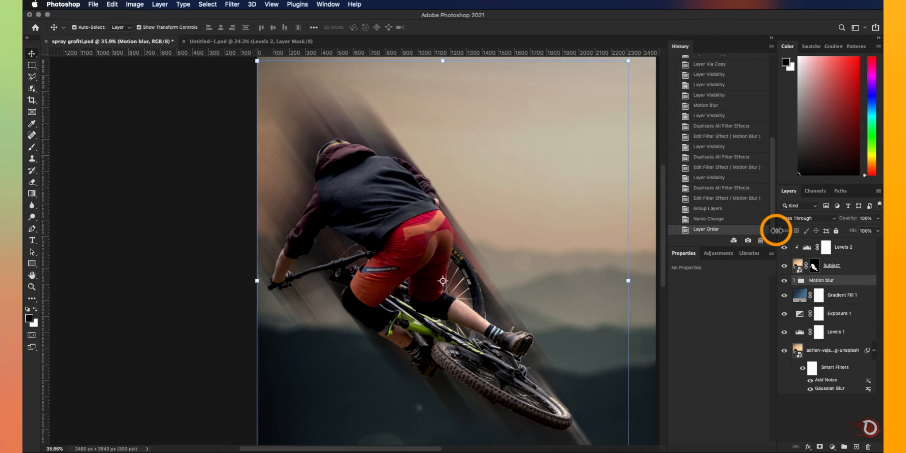
# - Add a layer mask to the Motion blur group and set the Brush tool's size to 700 px
pyautogui.click(820, 447)
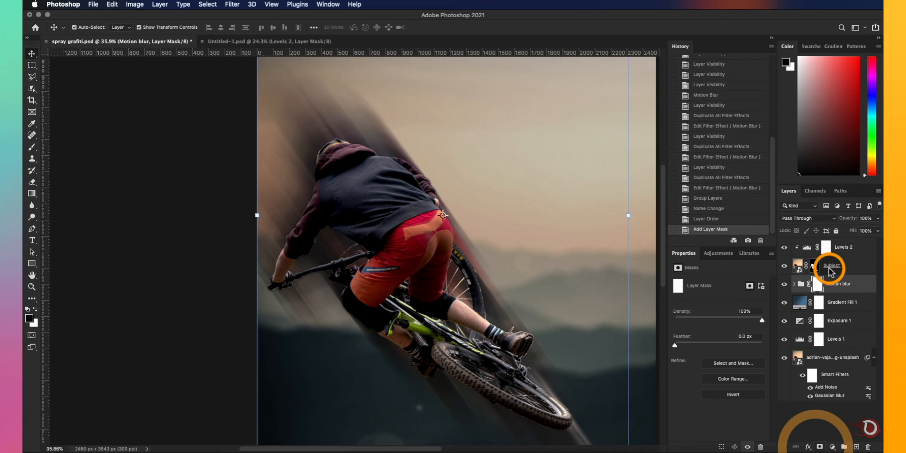
pyautogui.scroll(4, 365, 208)
pyautogui.press('b')
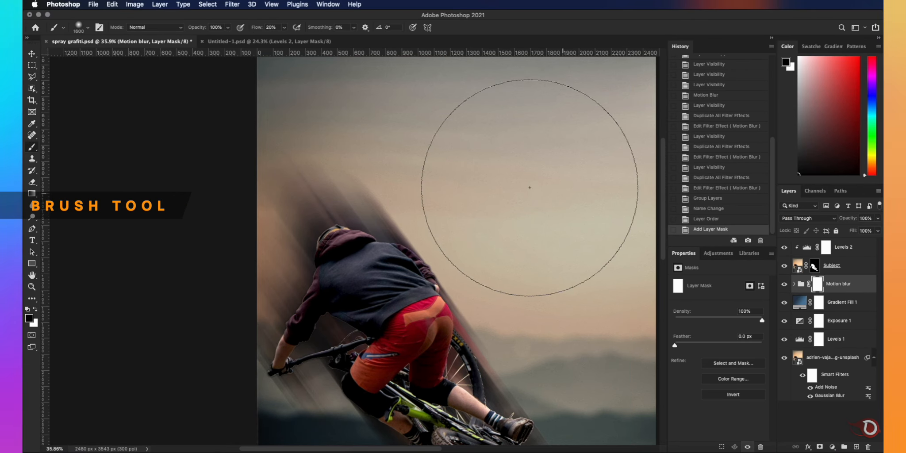
pyautogui.rightClick(398, 156)
pyautogui.doubleClick(464, 266)
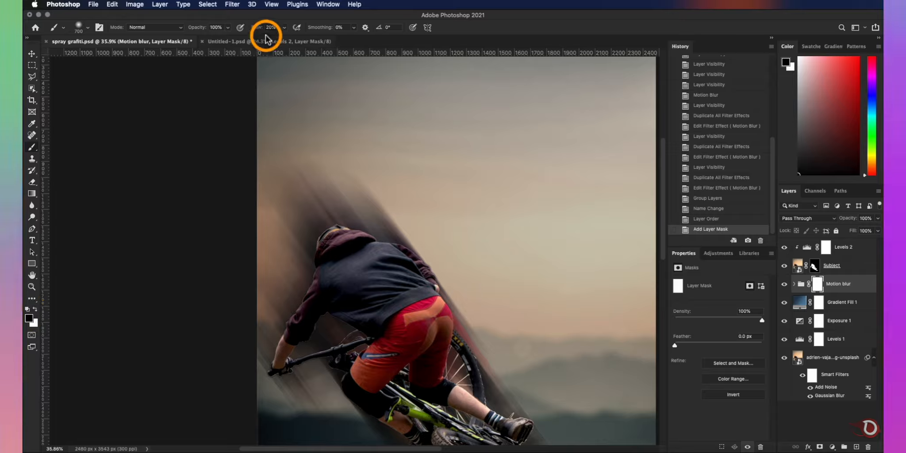
# - Paint black on the group's mask at 50% flow to hide the blur streaks above and in front of the rider's upper body
pyautogui.moveTo(453, 169)
pyautogui.mouseDown()
pyautogui.moveTo(405, 178)
pyautogui.moveTo(433, 215)
pyautogui.moveTo(379, 184)
pyautogui.moveTo(298, 251)
pyautogui.moveTo(269, 226)
pyautogui.moveTo(268, 278)
pyautogui.moveTo(222, 340)
pyautogui.moveTo(226, 363)
pyautogui.moveTo(249, 333)
pyautogui.moveTo(227, 341)
pyautogui.mouseUp()
pyautogui.moveTo(250, 251)
pyautogui.mouseDown()
pyautogui.moveTo(247, 314)
pyautogui.moveTo(273, 265)
pyautogui.mouseUp()
pyautogui.scroll(-4, 336, 209)
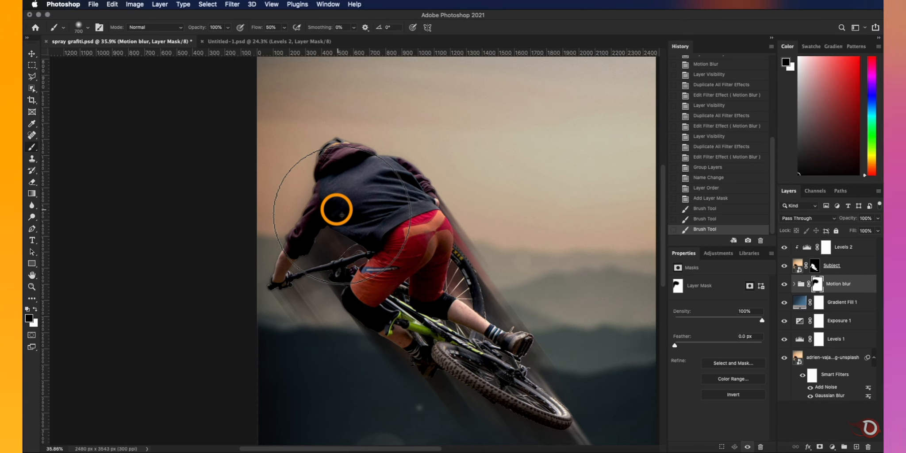
pyautogui.moveTo(342, 215); pyautogui.dragTo(393, 118)
pyautogui.moveTo(319, 150); pyautogui.dragTo(257, 198)
pyautogui.scroll(-3, 455, 227)
pyautogui.scroll(1, 455, 227)
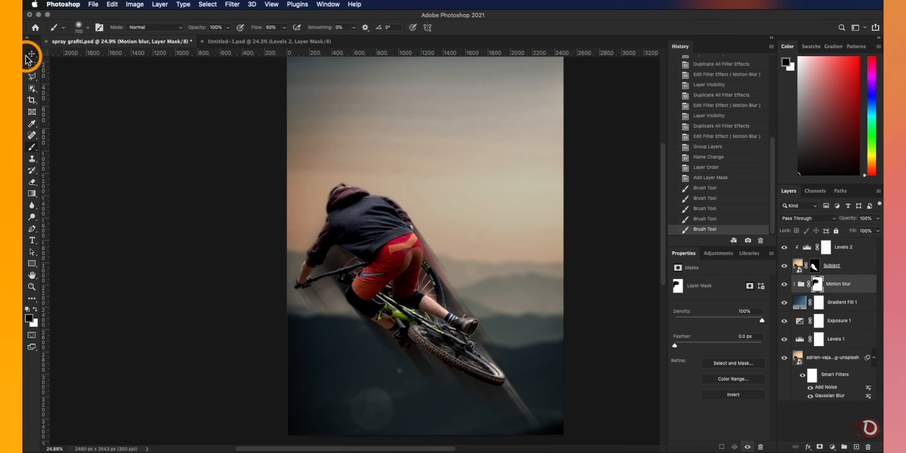
# - Lower the Motion blur group's opacity to 75%
pyautogui.click(31, 54)
pyautogui.click(846, 284)
pyautogui.moveTo(847, 218); pyautogui.dragTo(845, 222)
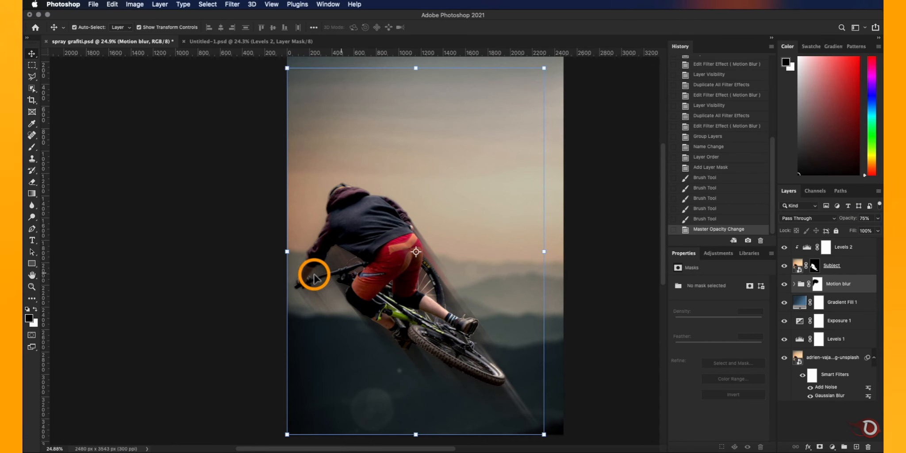
pyautogui.scroll(3, 319, 265)
pyautogui.moveTo(848, 221); pyautogui.dragTo(845, 218)
pyautogui.scroll(-4, 633, 248)
pyautogui.click(624, 263)
pyautogui.scroll(2, 420, 349)
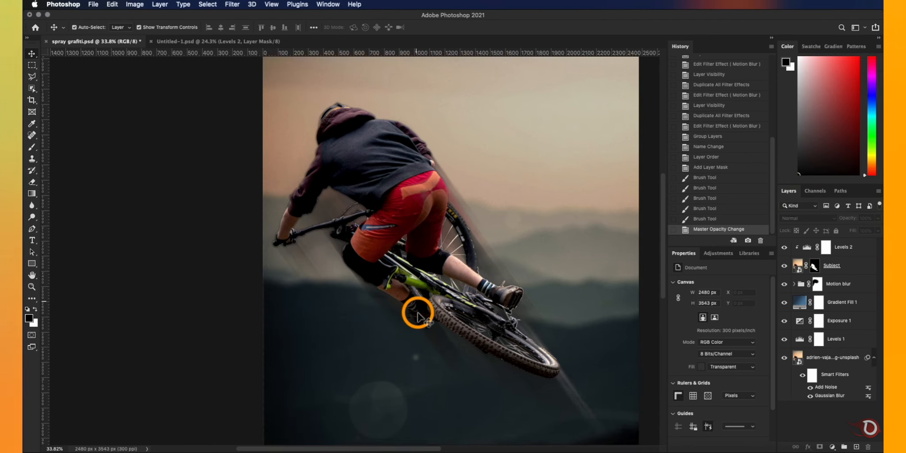
pyautogui.scroll(-3, 418, 313)
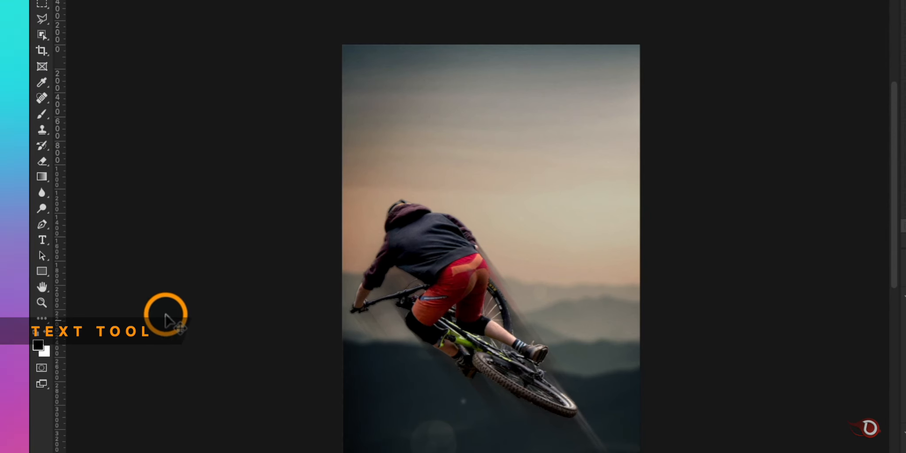
# - Add a white text layer with the letter M, enlarge it to about 626 pt over the sky and set its font to Thuru Brush
pyautogui.click(42, 240)
pyautogui.click(374, 98)
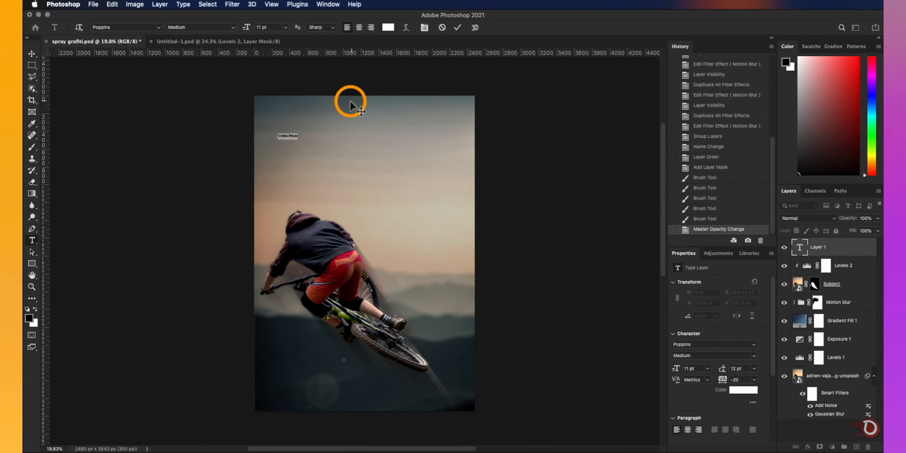
pyautogui.press('BackSpace')
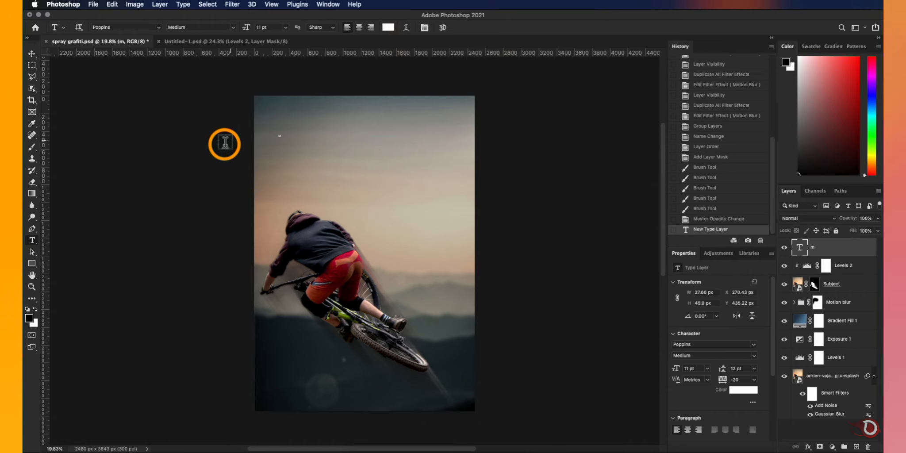
pyautogui.click(32, 54)
pyautogui.moveTo(675, 368); pyautogui.dragTo(759, 372)
pyautogui.moveTo(322, 167); pyautogui.dragTo(384, 213)
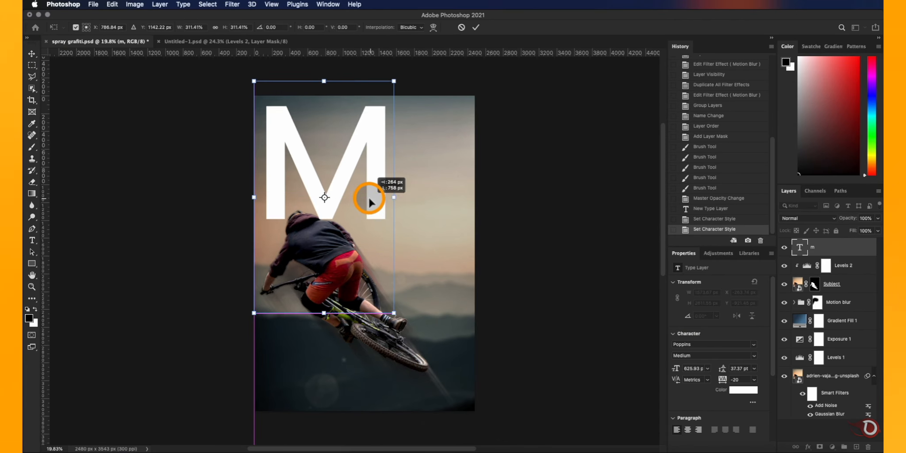
pyautogui.press('Return')
pyautogui.click(753, 347)
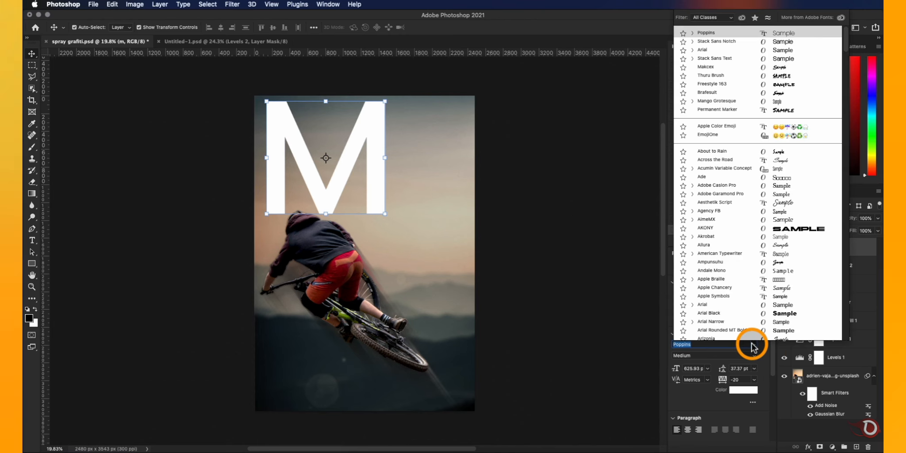
pyautogui.click(771, 73)
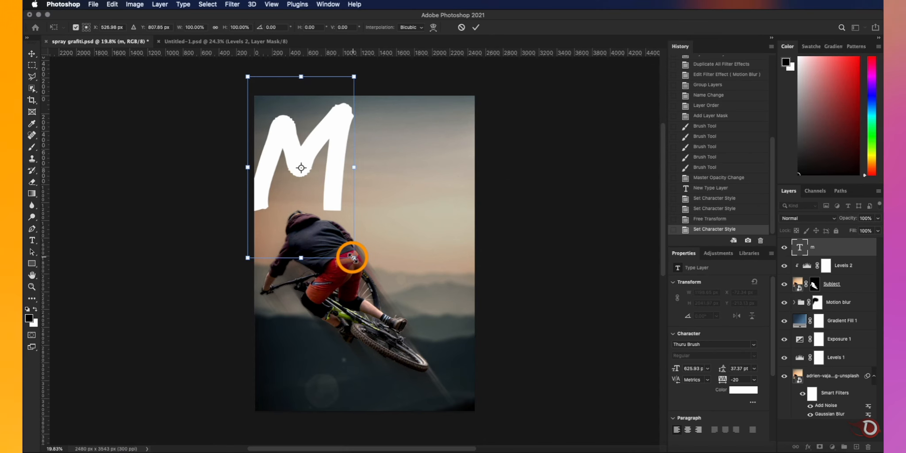
# - Scale the letter M up to about 916 pt and rotate it about 20° so it runs off the poster's upper-left corner
pyautogui.moveTo(352, 258); pyautogui.dragTo(379, 300)
pyautogui.moveTo(354, 137); pyautogui.dragTo(370, 153)
pyautogui.scroll(2, 429, 154)
pyautogui.moveTo(425, 90); pyautogui.dragTo(467, 113)
pyautogui.moveTo(383, 184); pyautogui.dragTo(385, 177)
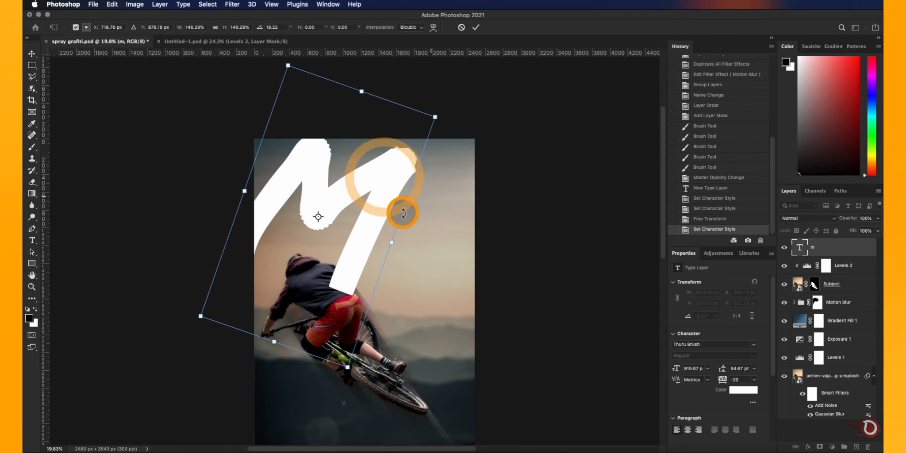
pyautogui.moveTo(456, 115); pyautogui.dragTo(458, 116)
pyautogui.moveTo(349, 192); pyautogui.dragTo(360, 190)
pyautogui.click(475, 27)
pyautogui.scroll(-3, 465, 273)
pyautogui.scroll(3, 430, 291)
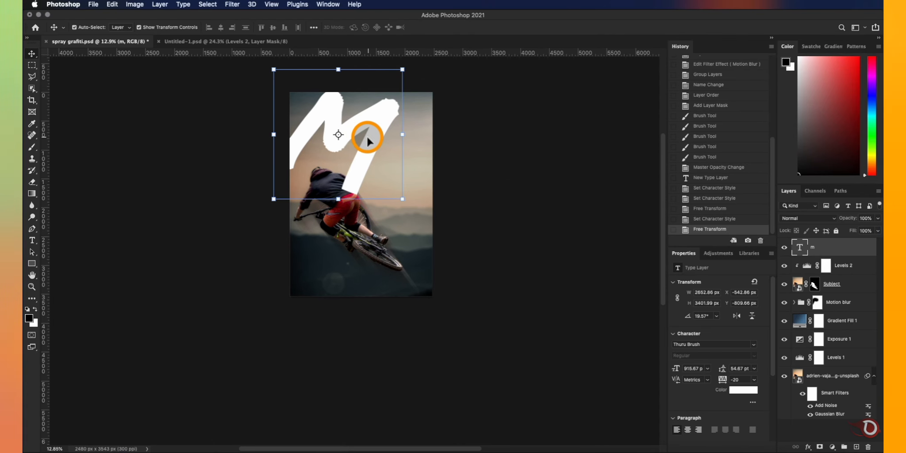
# - Duplicate the M text layer down and to the right, and change the copy's text to "a"
pyautogui.moveTo(373, 137); pyautogui.dragTo(420, 175)
pyautogui.doubleClick(419, 175)
pyautogui.write('a')
pyautogui.click(458, 29)
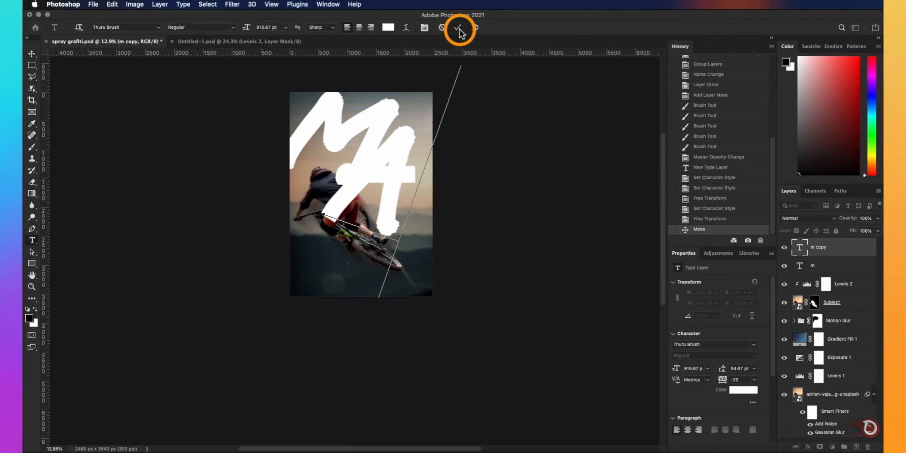
# - Shrink the letter A to about 628 pt, tilt it to about -15.6° and place it just below the M
pyautogui.click(431, 242)
pyautogui.moveTo(426, 260); pyautogui.dragTo(425, 259)
pyautogui.moveTo(439, 102); pyautogui.dragTo(380, 94)
pyautogui.moveTo(385, 174)
pyautogui.mouseDown()
pyautogui.moveTo(404, 177)
pyautogui.moveTo(395, 186)
pyautogui.mouseUp()
pyautogui.press('Return')
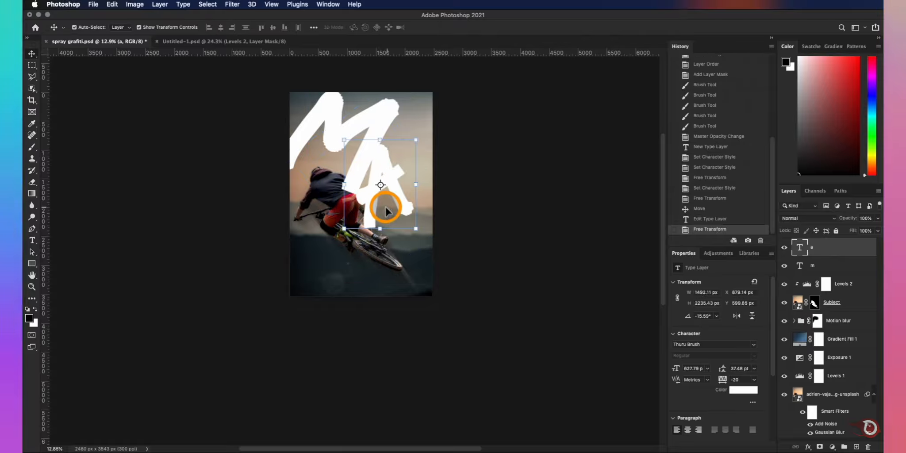
# - Duplicate the A text layer below itself and change the copy's text to "d"
pyautogui.moveTo(404, 255); pyautogui.dragTo(403, 257)
pyautogui.doubleClick(403, 256)
pyautogui.write('d')
pyautogui.click(455, 30)
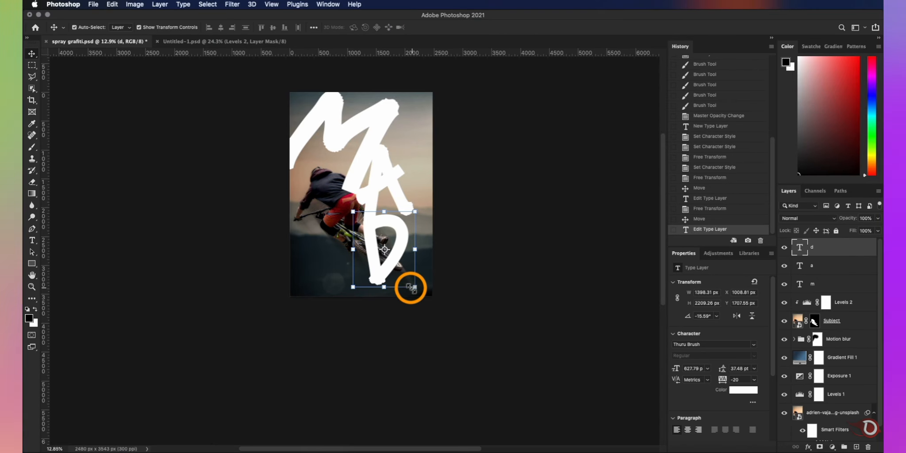
# - Enlarge the letter D, adjust its tilt and position it over the bike in the lower right of the poster
pyautogui.moveTo(443, 329); pyautogui.dragTo(435, 355)
pyautogui.moveTo(448, 182)
pyautogui.mouseDown()
pyautogui.moveTo(469, 190)
pyautogui.moveTo(430, 183)
pyautogui.mouseUp()
pyautogui.moveTo(404, 246); pyautogui.dragTo(414, 229)
pyautogui.scroll(5, 402, 225)
pyautogui.scroll(5, 403, 221)
pyautogui.click(474, 28)
# - Reduce the letter A to about 571 pt and fit it between the M and the D
pyautogui.moveTo(417, 181); pyautogui.dragTo(431, 152)
pyautogui.moveTo(427, 207)
pyautogui.mouseDown()
pyautogui.moveTo(413, 190)
pyautogui.moveTo(431, 194)
pyautogui.mouseUp()
pyautogui.moveTo(513, 207); pyautogui.dragTo(501, 206)
pyautogui.moveTo(435, 194); pyautogui.dragTo(427, 186)
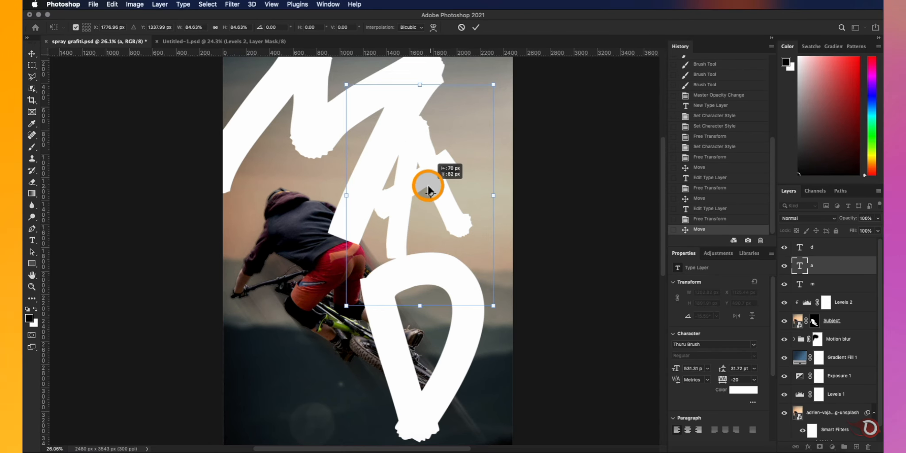
pyautogui.moveTo(493, 195); pyautogui.dragTo(498, 196)
pyautogui.moveTo(440, 191); pyautogui.dragTo(441, 195)
pyautogui.click(582, 240)
pyautogui.scroll(-3, 578, 267)
pyautogui.scroll(-1, 458, 281)
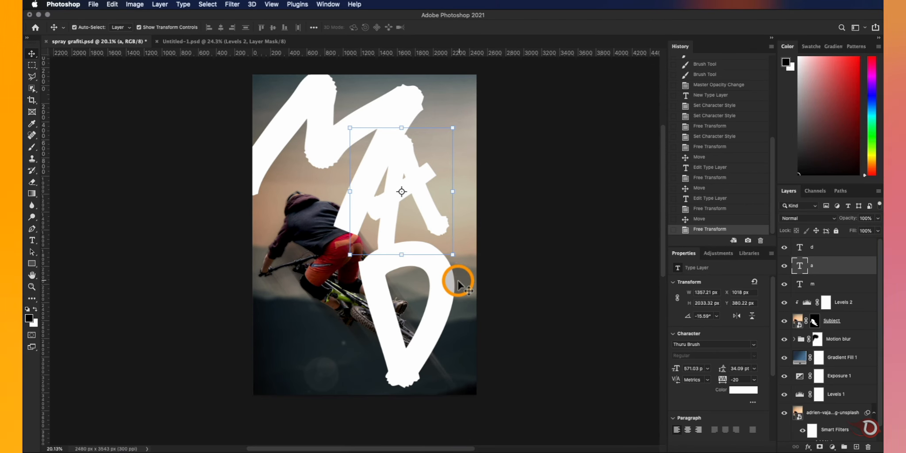
# - Move the d text layer beneath the Subject layer so the bike overlaps the letter
pyautogui.click(568, 261)
pyautogui.click(421, 406)
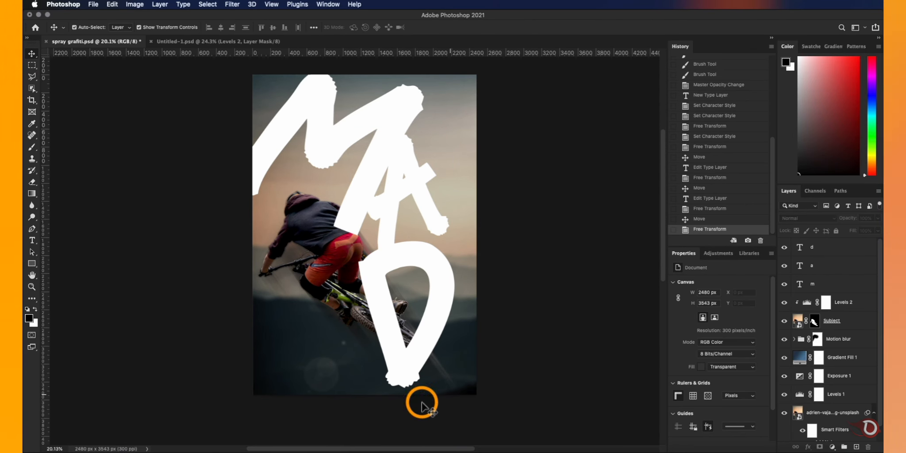
pyautogui.moveTo(843, 249); pyautogui.dragTo(833, 331)
pyautogui.scroll(1, 476, 192)
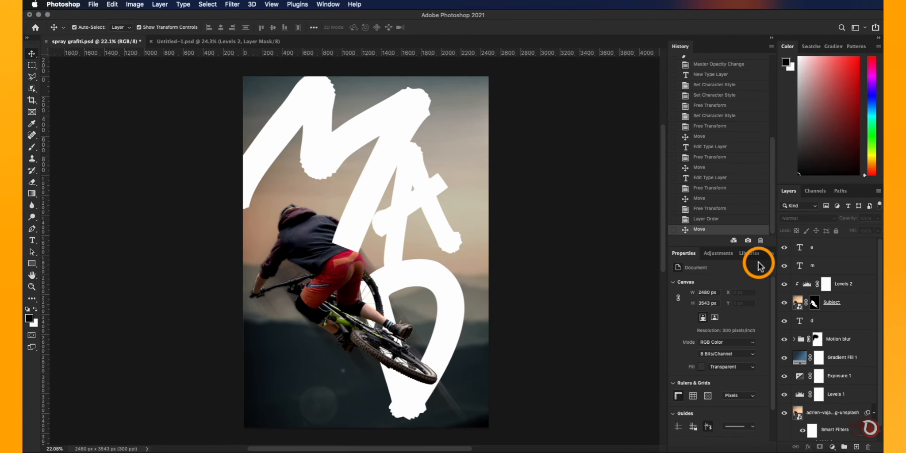
# - Convert the m text layer to a smart object and set its blend mode to Dissolve
pyautogui.click(829, 268)
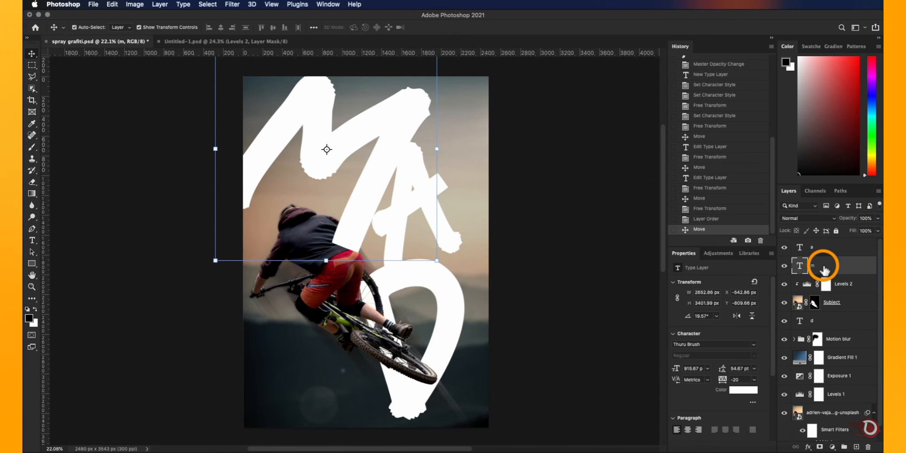
pyautogui.rightClick(823, 268)
pyautogui.click(861, 142)
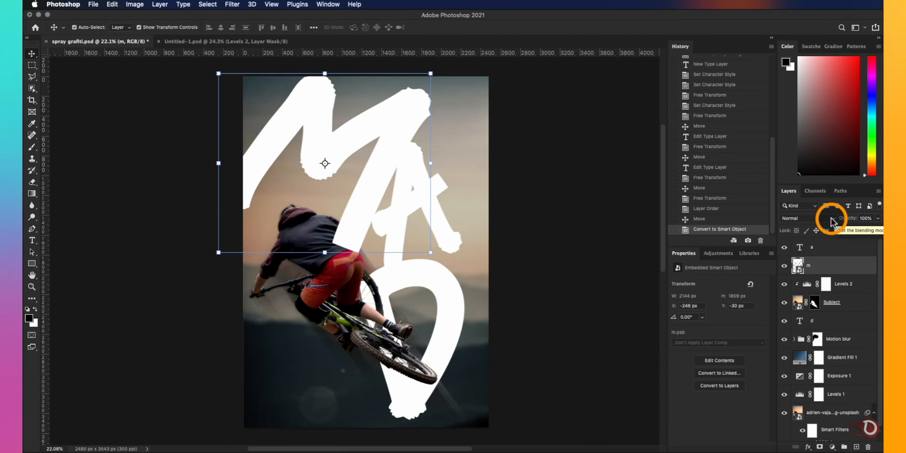
pyautogui.click(831, 219)
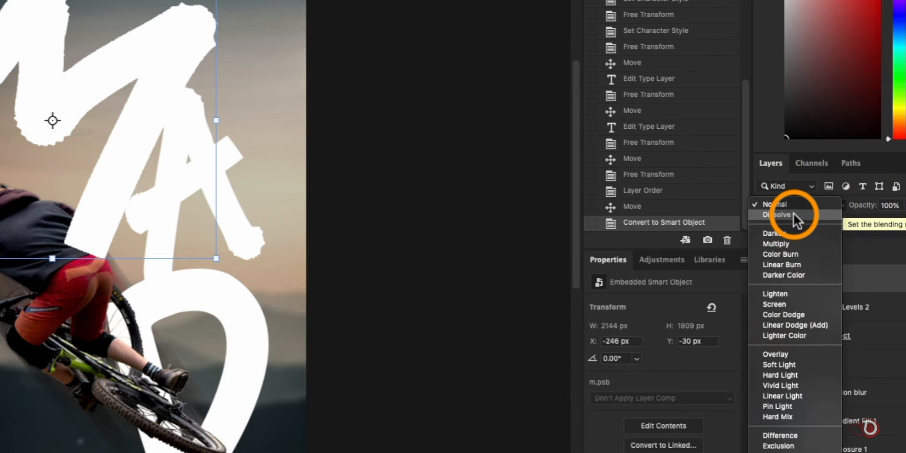
pyautogui.click(793, 214)
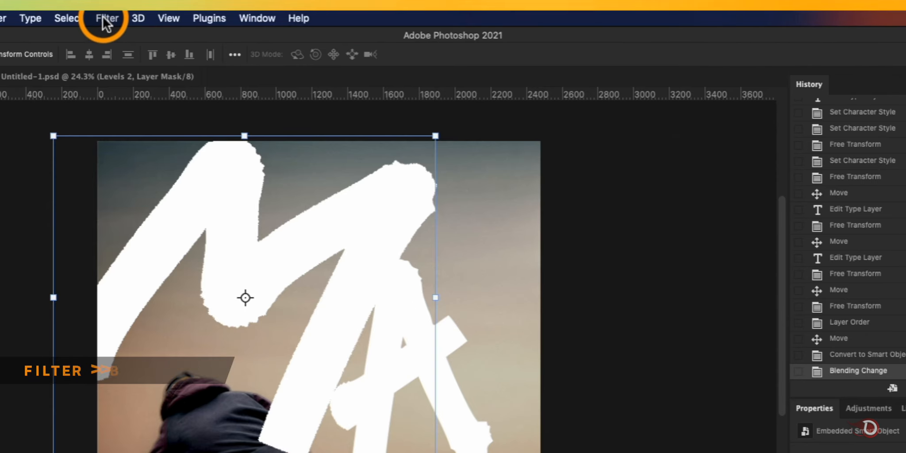
# - Start a Field Blur on the m layer and set blur pins near the rider's hip and inside the M's middle bend
pyautogui.click(239, 6)
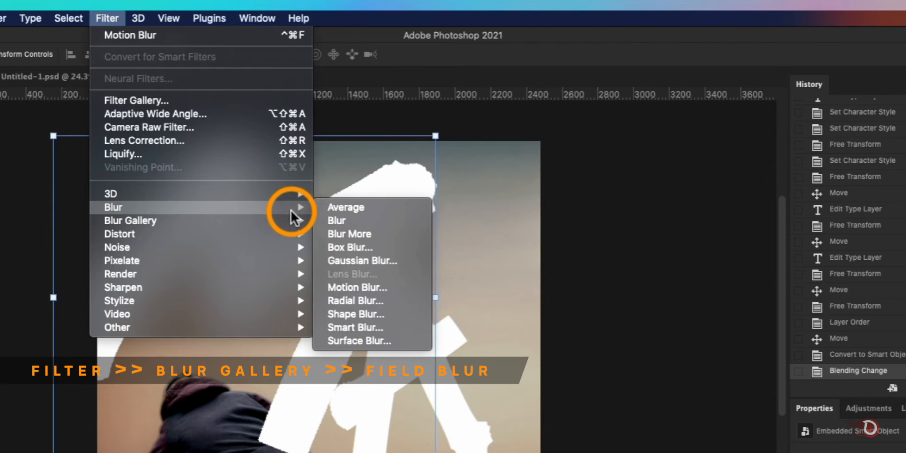
pyautogui.moveTo(237, 221)
pyautogui.click(359, 218)
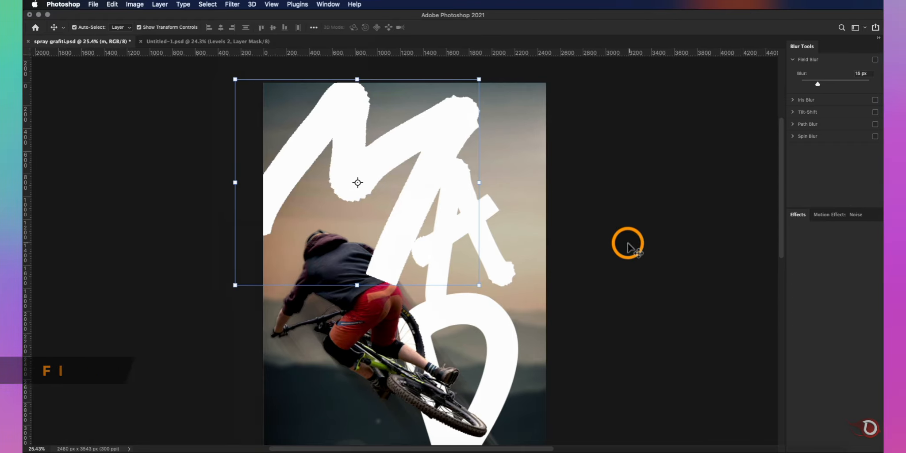
pyautogui.scroll(-3, 402, 228)
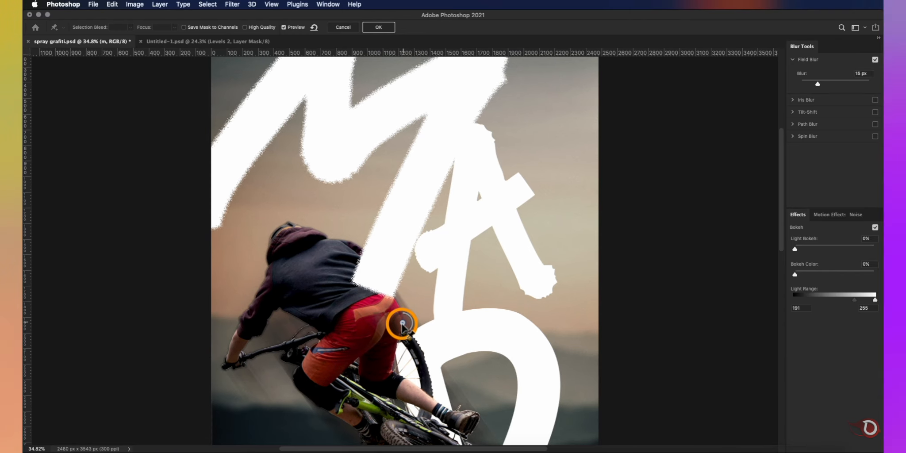
pyautogui.moveTo(403, 335); pyautogui.dragTo(389, 329)
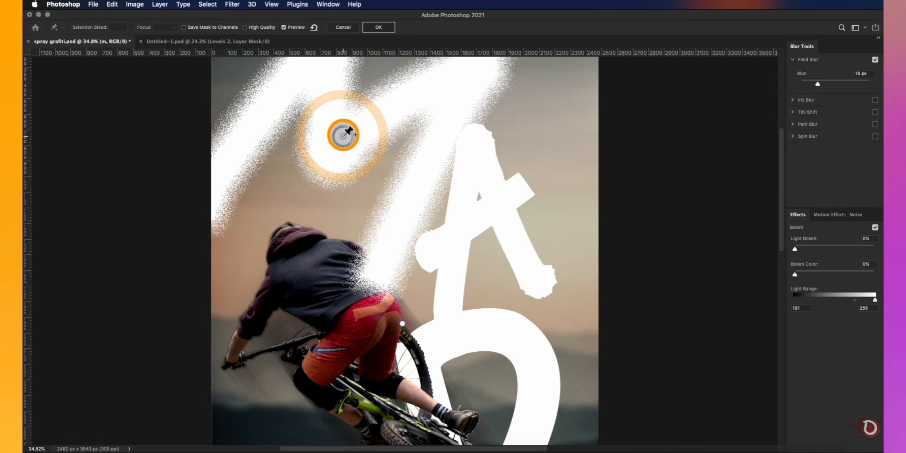
pyautogui.moveTo(350, 148); pyautogui.dragTo(348, 136)
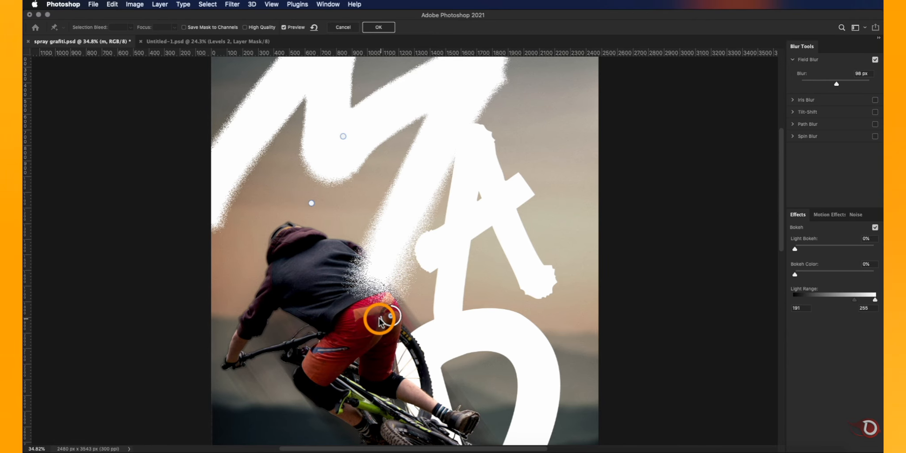
# - Place further Field Blur pins above the rider's head and outside the canvas's left edge, adjust the pins and apply the blur
pyautogui.moveTo(381, 321); pyautogui.dragTo(161, 223)
pyautogui.scroll(5, 546, 273)
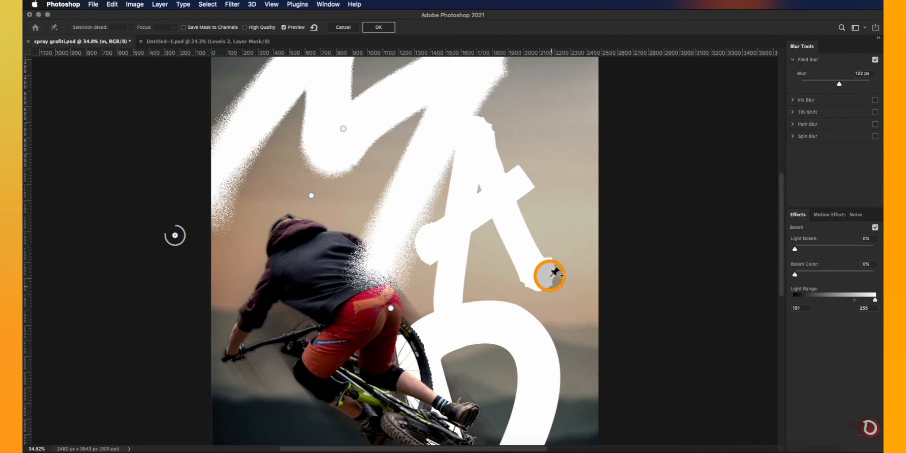
pyautogui.moveTo(375, 122); pyautogui.dragTo(370, 120)
pyautogui.scroll(-5, 522, 301)
pyautogui.scroll(4, 522, 301)
pyautogui.scroll(-4, 522, 301)
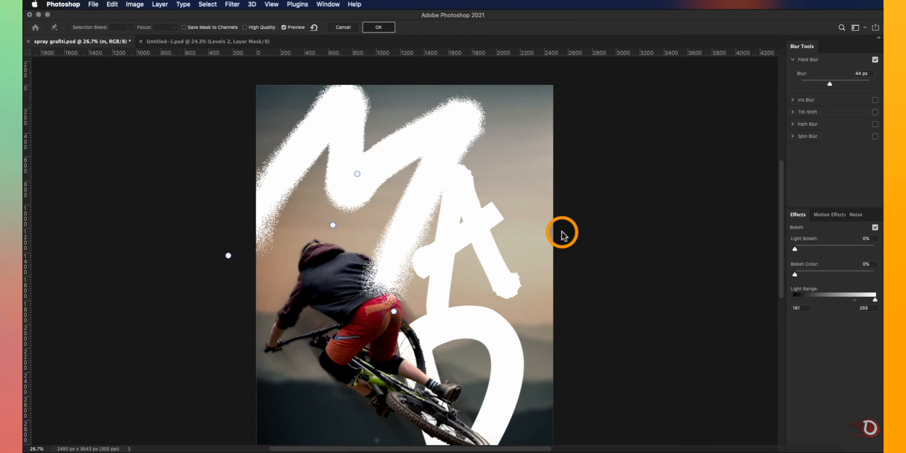
pyautogui.press('Return')
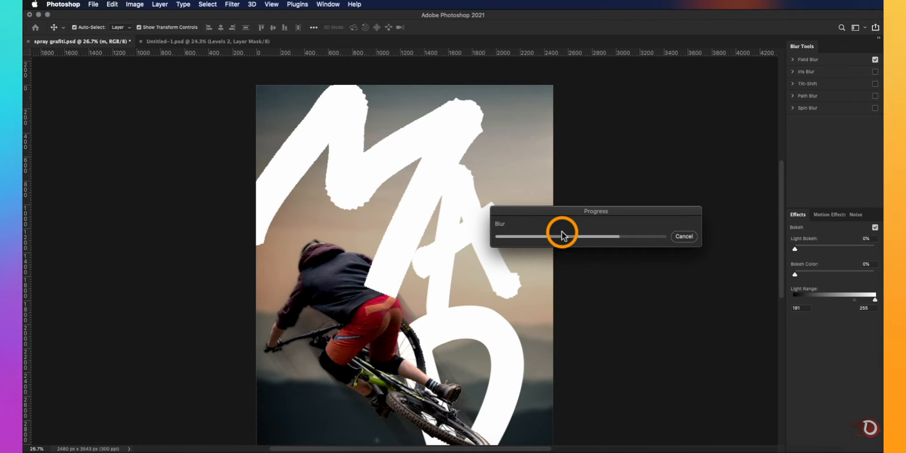
# - Apply an Add Noise filter to the m layer at about 9.5%, with Gaussian distribution and Monochromatic enabled
pyautogui.scroll(-2, 558, 231)
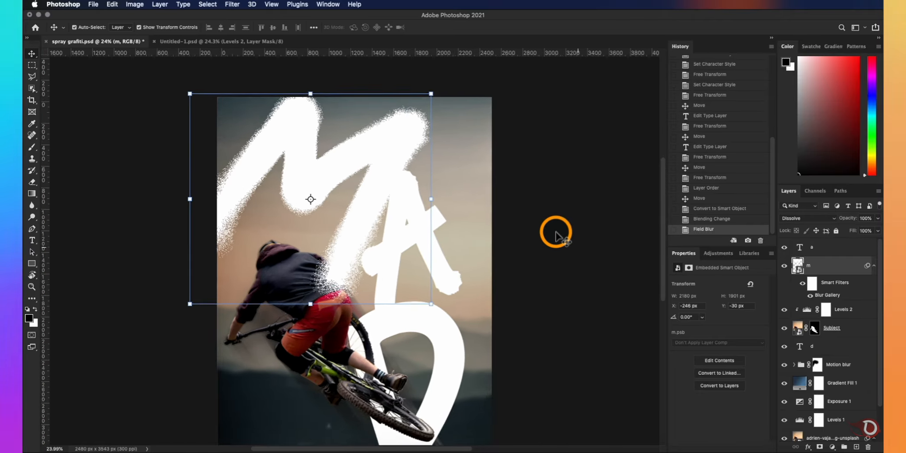
pyautogui.click(232, 4)
pyautogui.moveTo(336, 150)
pyautogui.click(428, 147)
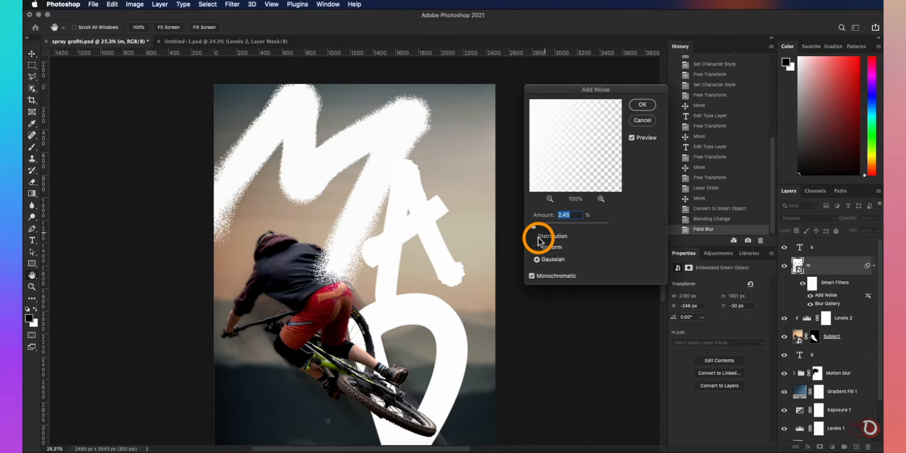
pyautogui.moveTo(531, 225); pyautogui.dragTo(534, 226)
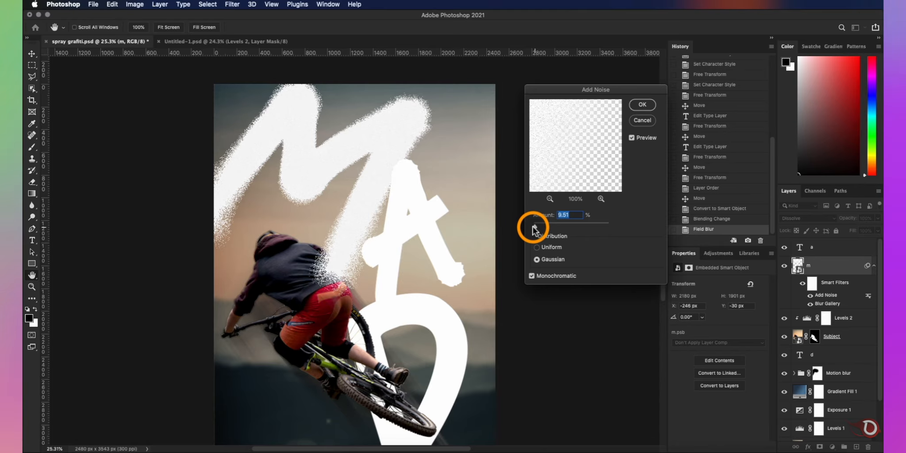
pyautogui.press('Return')
pyautogui.press('v')
pyautogui.scroll(3, 364, 226)
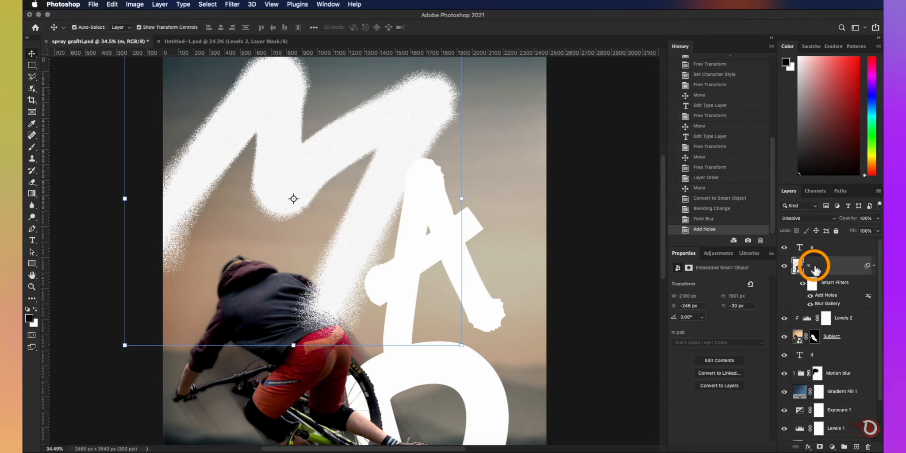
# - Add an orange Color Overlay layer style to the m layer
pyautogui.scroll(-5, 344, 196)
pyautogui.scroll(3, 344, 196)
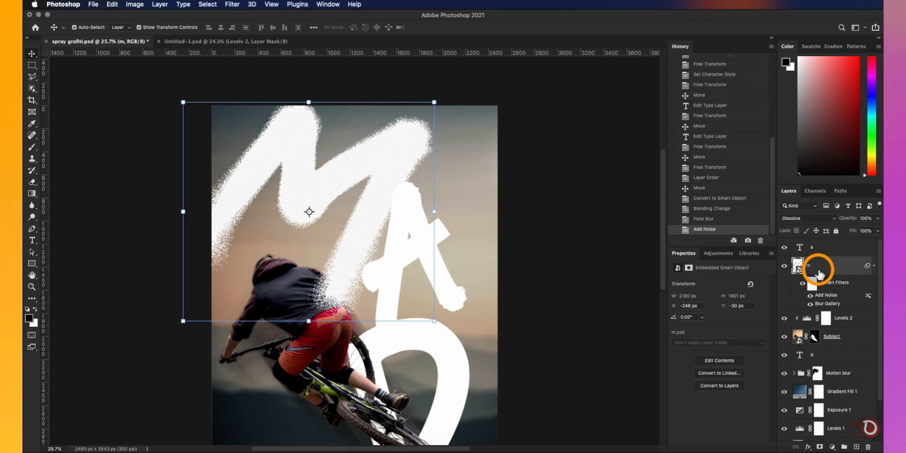
pyautogui.doubleClick(819, 274)
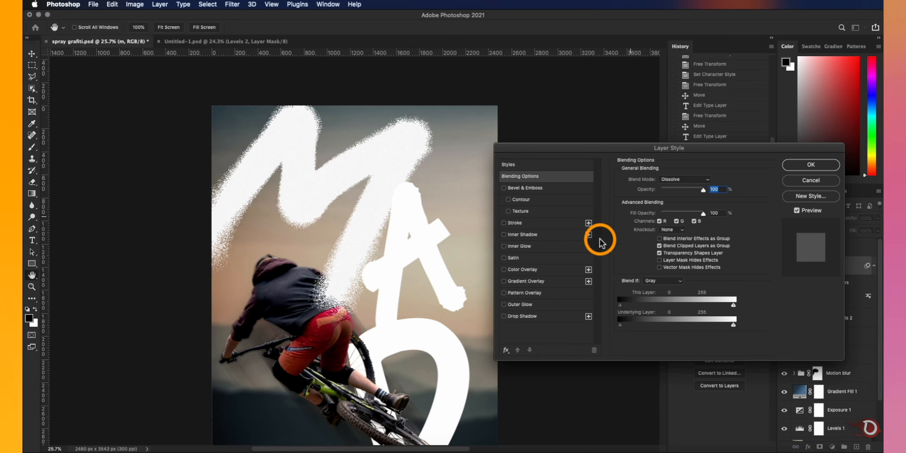
pyautogui.click(503, 270)
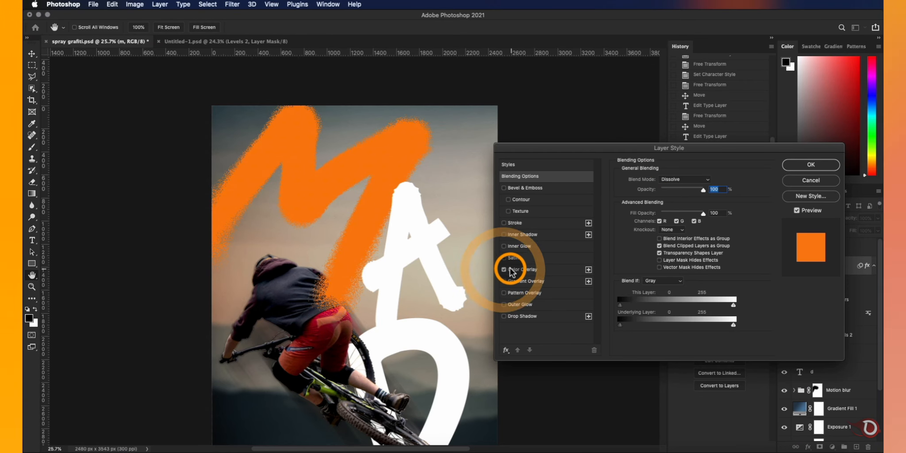
pyautogui.click(520, 269)
pyautogui.click(811, 165)
pyautogui.press('v')
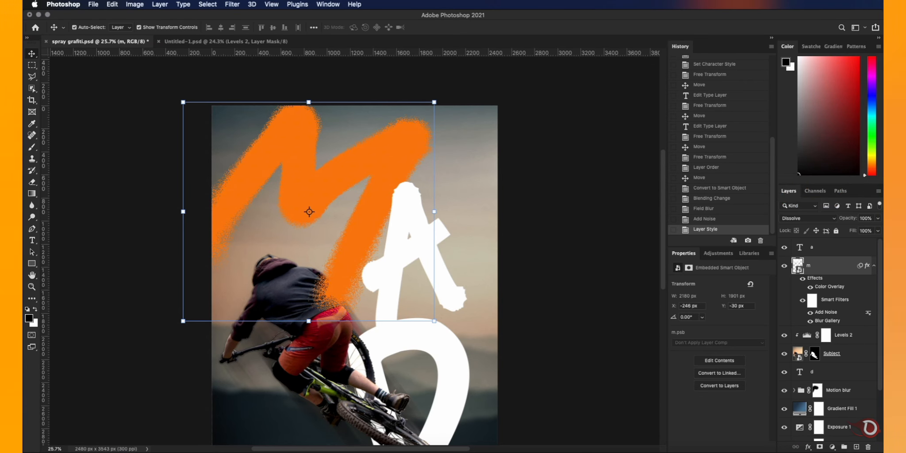
# - Split the m layer's Underlying Layer black slider in Blend If, with the lower half at 0 and the upper half pulled back, and apply it
pyautogui.scroll(2, 376, 242)
pyautogui.scroll(1, 379, 246)
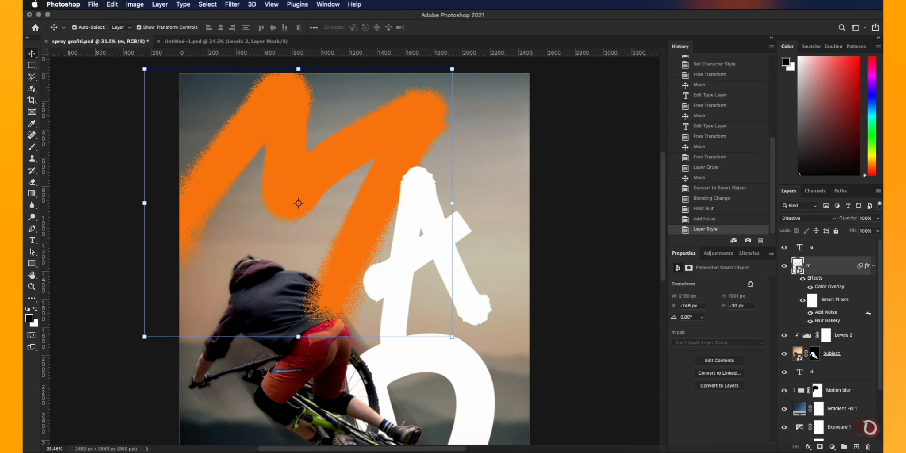
pyautogui.scroll(-1, 562, 312)
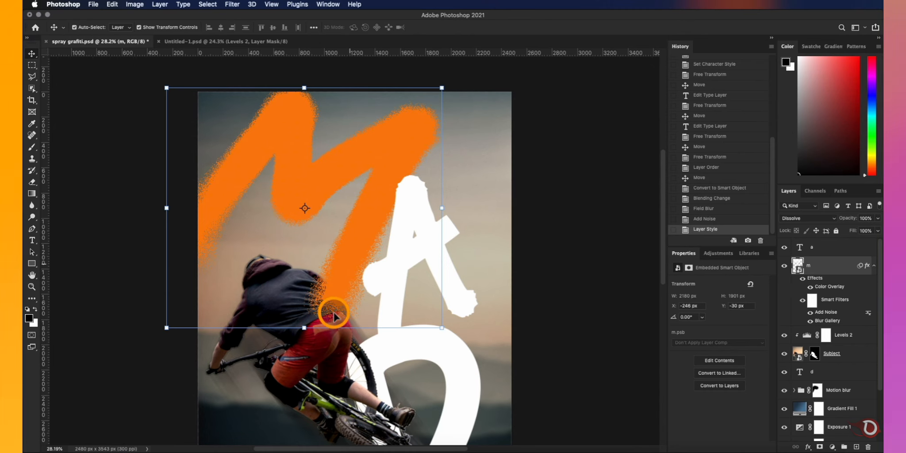
pyautogui.doubleClick(825, 263)
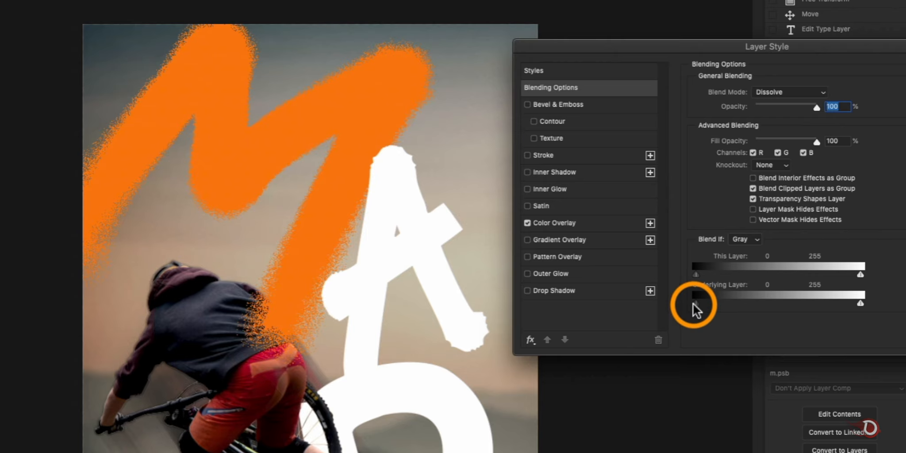
pyautogui.moveTo(694, 303); pyautogui.dragTo(812, 312)
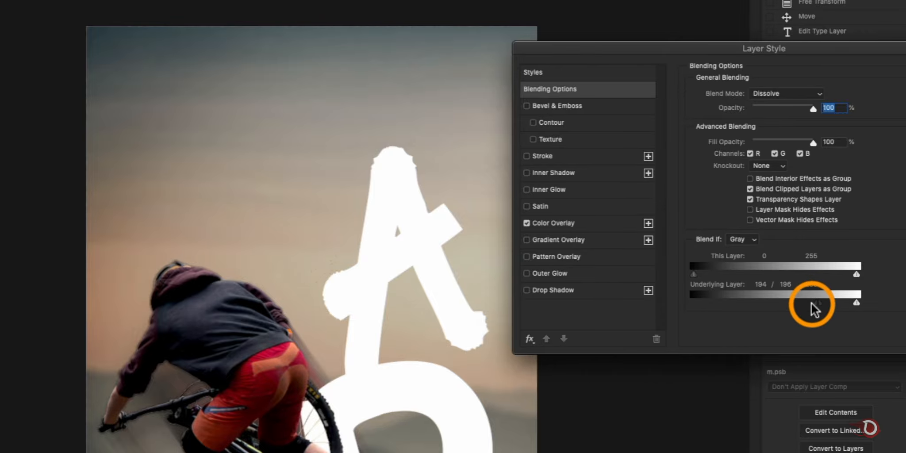
pyautogui.moveTo(809, 310)
pyautogui.mouseDown()
pyautogui.moveTo(782, 303)
pyautogui.moveTo(617, 325)
pyautogui.mouseUp()
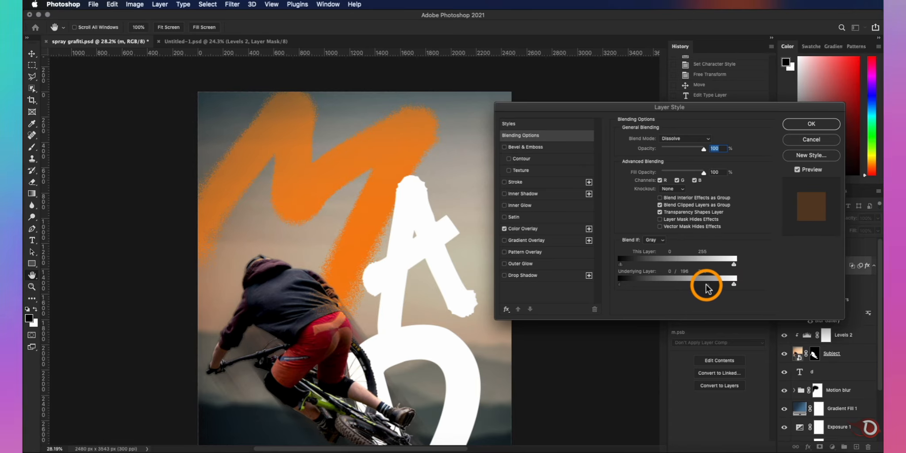
pyautogui.moveTo(820, 302); pyautogui.dragTo(728, 304)
pyautogui.moveTo(643, 288)
pyautogui.mouseDown()
pyautogui.moveTo(695, 286)
pyautogui.moveTo(670, 275)
pyautogui.mouseUp()
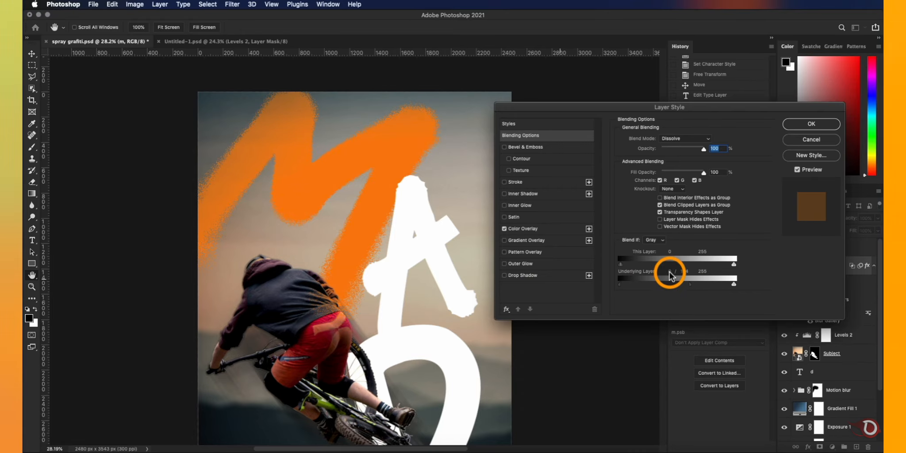
pyautogui.click(811, 124)
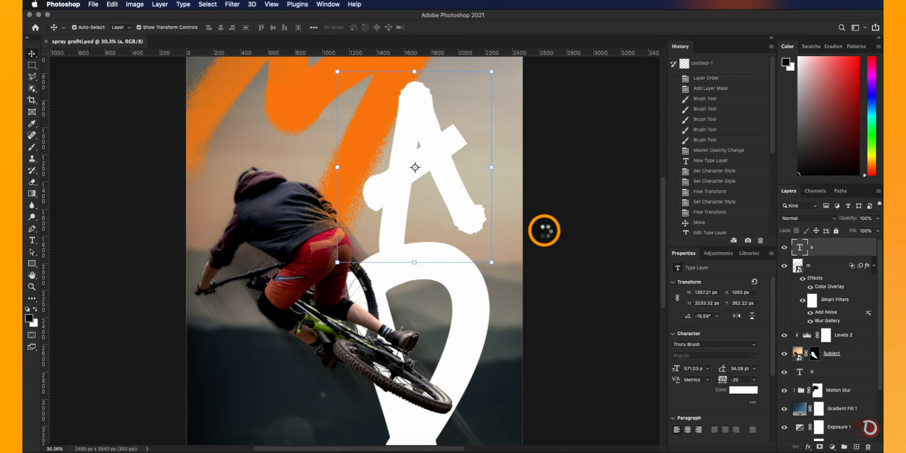
# - Apply a Field Blur to the a layer with several pins around the A's outer edges and inside its strokes
pyautogui.click(232, 4)
pyautogui.moveTo(345, 133)
pyautogui.click(410, 137)
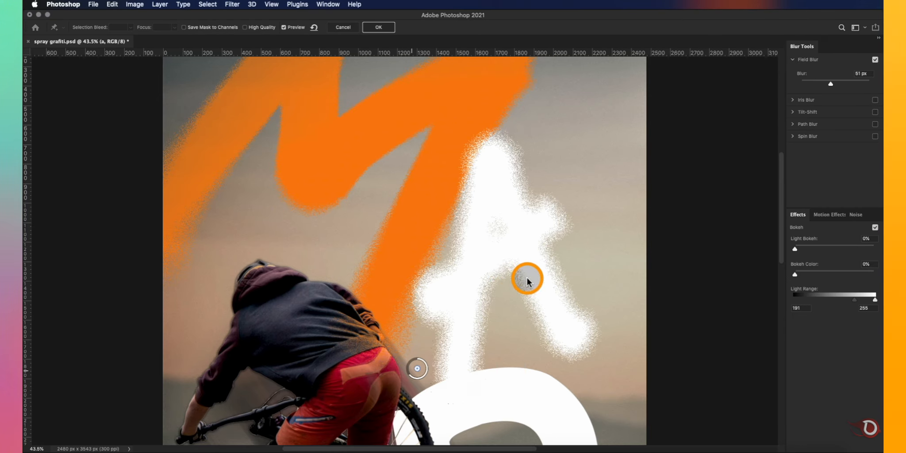
pyautogui.click(584, 210)
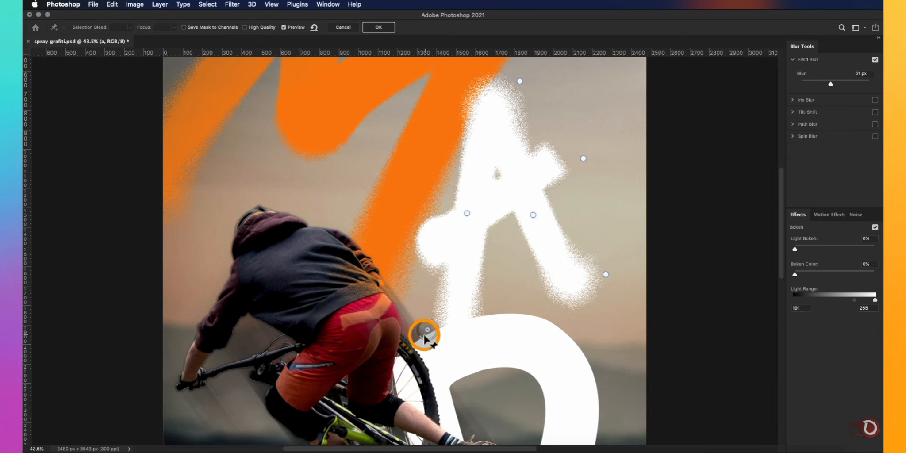
pyautogui.click(451, 362)
pyautogui.click(521, 182)
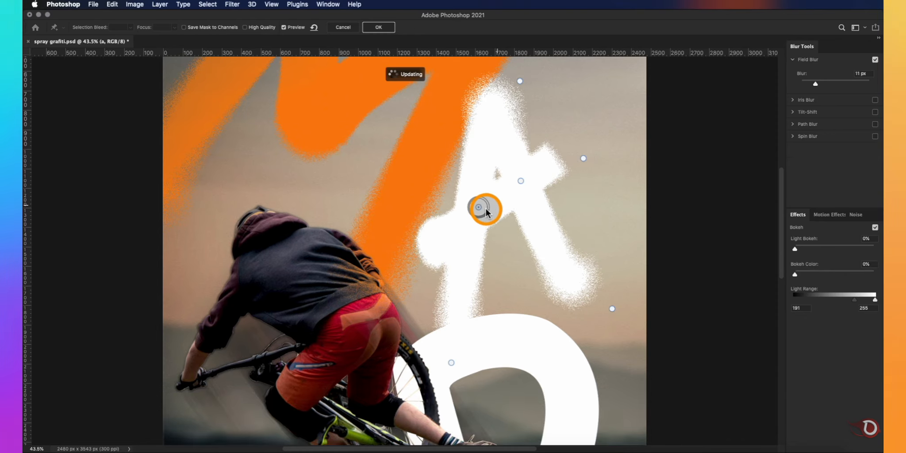
pyautogui.press('Return')
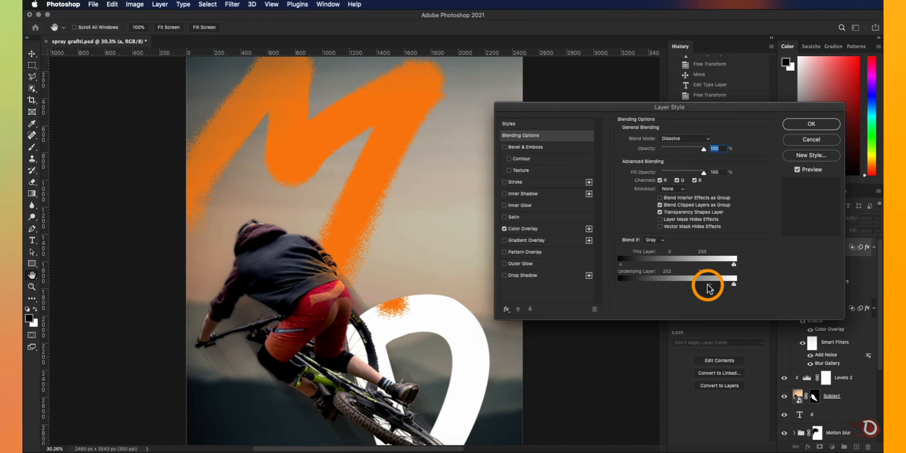
# - Apply a Field Blur to the d layer with pins around the D, and split its underlying-layer black slider in Blend If
pyautogui.moveTo(708, 283); pyautogui.dragTo(713, 287)
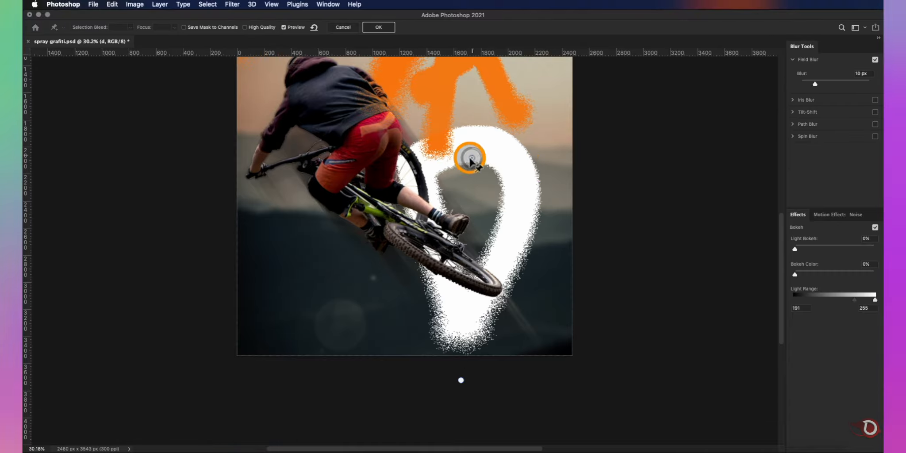
pyautogui.click(535, 136)
pyautogui.moveTo(541, 143); pyautogui.dragTo(526, 139)
pyautogui.click(351, 134)
pyautogui.moveTo(358, 140)
pyautogui.mouseDown()
pyautogui.moveTo(330, 141)
pyautogui.moveTo(372, 145)
pyautogui.mouseUp()
pyautogui.click(436, 208)
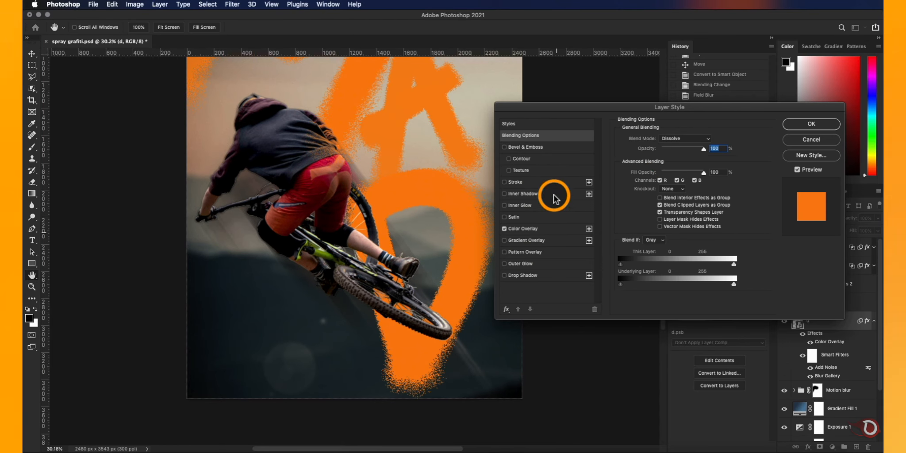
pyautogui.moveTo(620, 284)
pyautogui.mouseDown()
pyautogui.moveTo(700, 285)
pyautogui.moveTo(678, 283)
pyautogui.mouseUp()
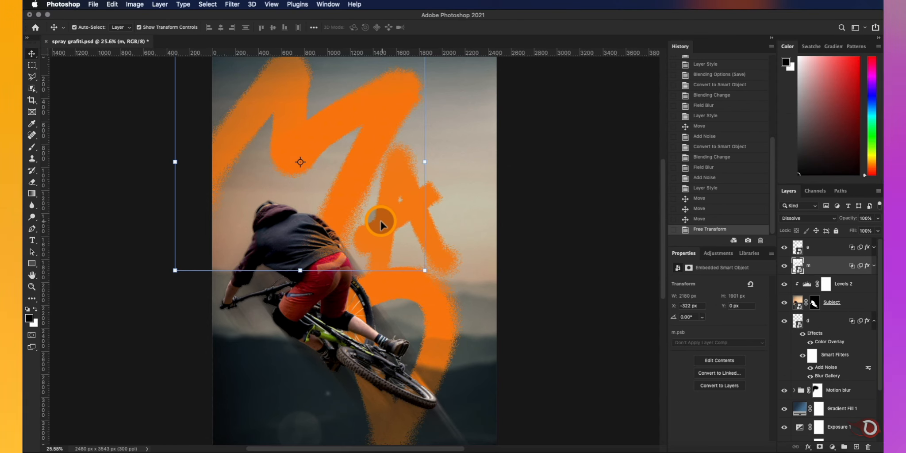
# - Adjust the A letter's transform slightly beside the M and deselect it
pyautogui.moveTo(467, 132); pyautogui.dragTo(459, 137)
pyautogui.click(460, 27)
pyautogui.click(572, 239)
pyautogui.scroll(-5, 458, 284)
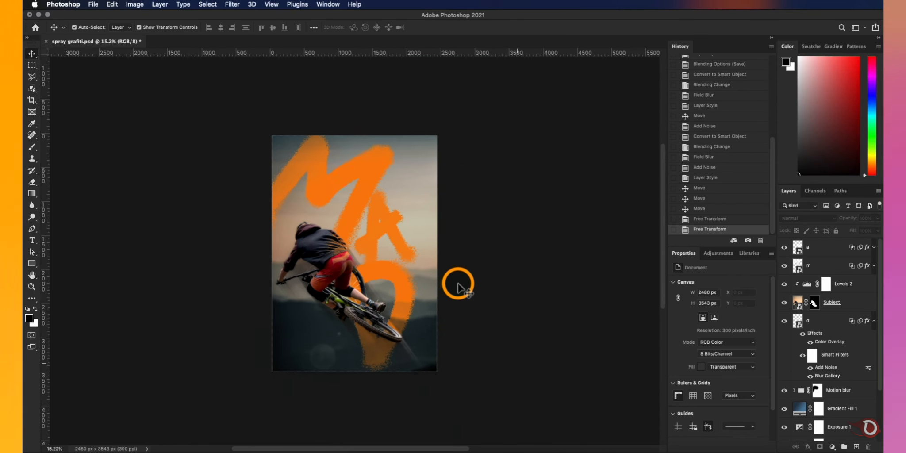
# - Add the two-line slogan "STAY MAD / STAY UNSTOPPABLE" over the lower part of the poster at 99 pt with 63 pt leading
pyautogui.scroll(3, 459, 283)
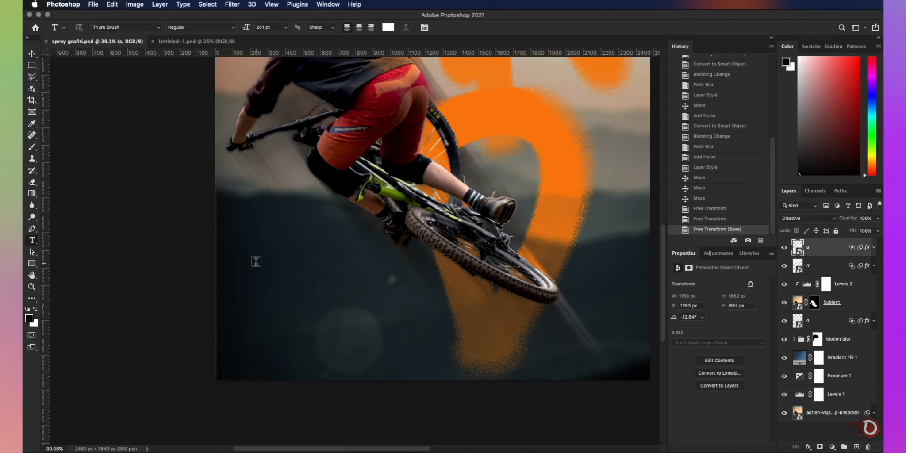
pyautogui.click(256, 264)
pyautogui.write('STAY MAD')
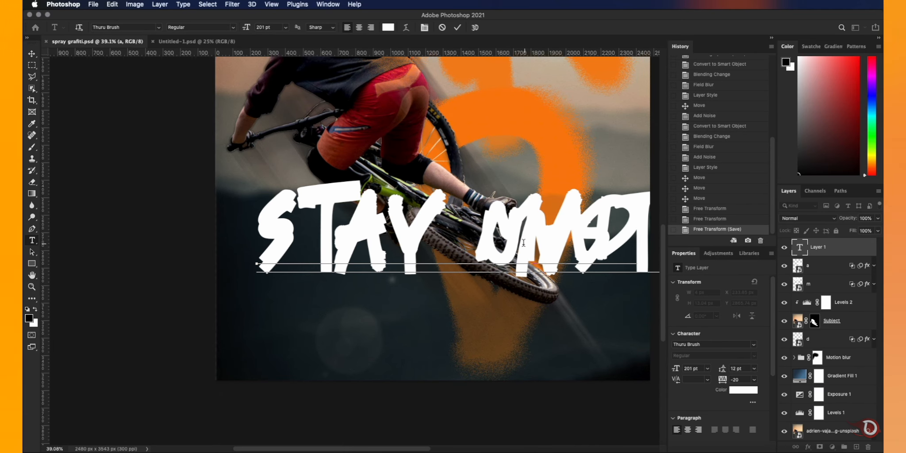
pyautogui.press('super+Return')
pyautogui.press('v')
pyautogui.moveTo(736, 372); pyautogui.dragTo(769, 372)
pyautogui.moveTo(675, 369); pyautogui.dragTo(641, 371)
pyautogui.moveTo(722, 370); pyautogui.dragTo(701, 390)
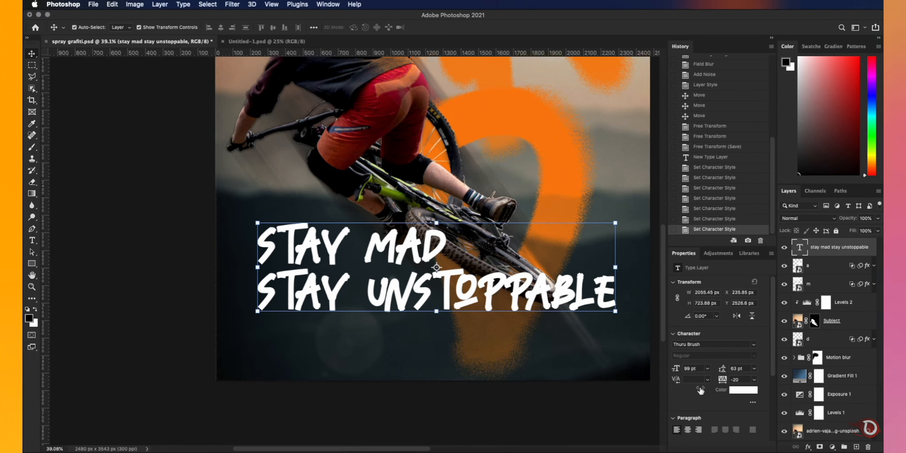
# - Change the slogan's font to Stack Sans Notch and adjust its tracking
pyautogui.click(754, 346)
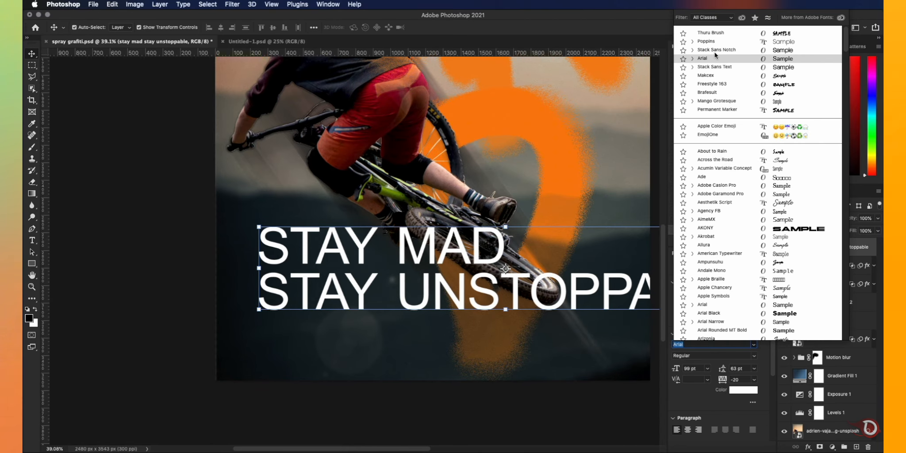
pyautogui.click(716, 49)
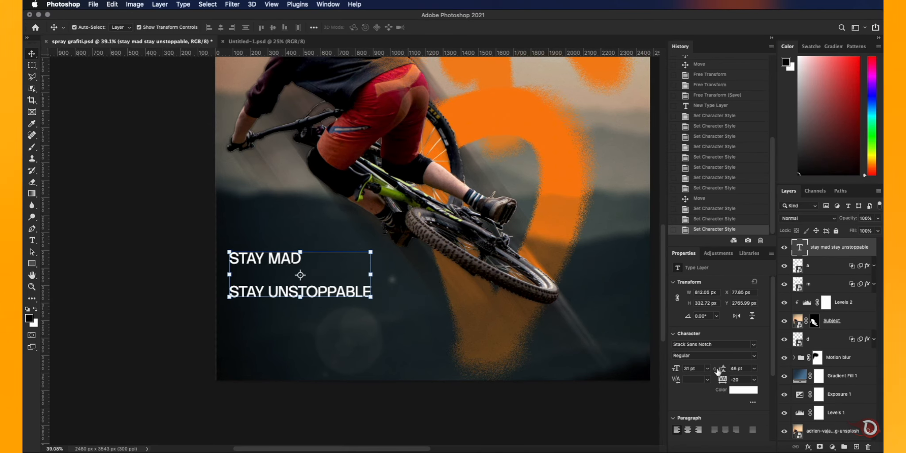
pyautogui.moveTo(721, 379); pyautogui.dragTo(723, 381)
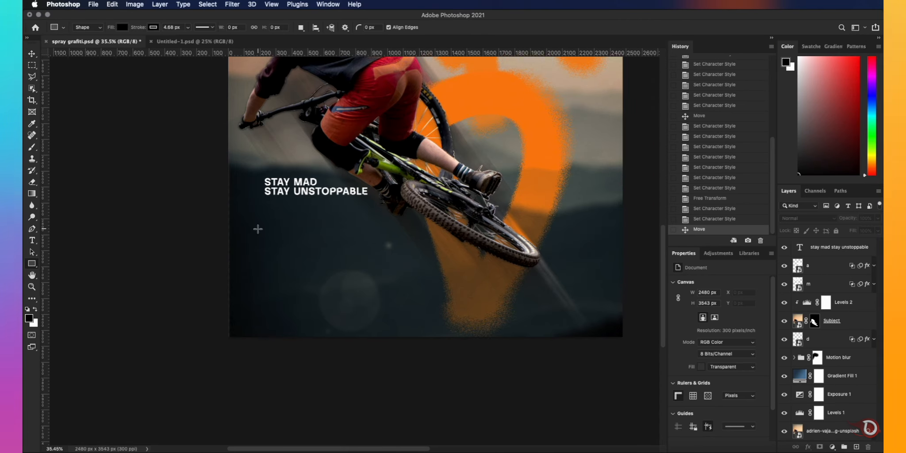
# - Create a paragraph text box below the slogan and paste the copy beginning "Your madness is your momentum"
pyautogui.press('t')
pyautogui.moveTo(262, 222); pyautogui.dragTo(402, 264)
pyautogui.write('your madness is your momemtum. be so mad about your vision that reality has no choice but to follow.')
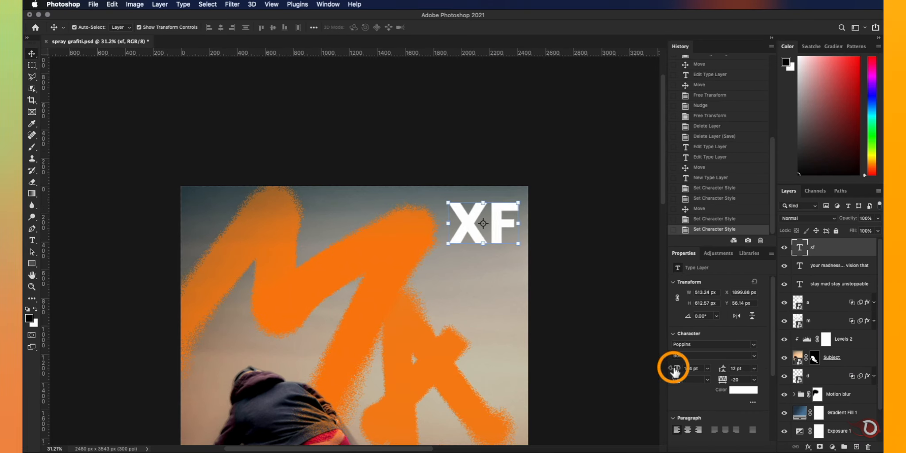
# - Set the blend mode of the XF text in the poster's upper-right corner to Soft Light
pyautogui.click(807, 218)
pyautogui.click(791, 321)
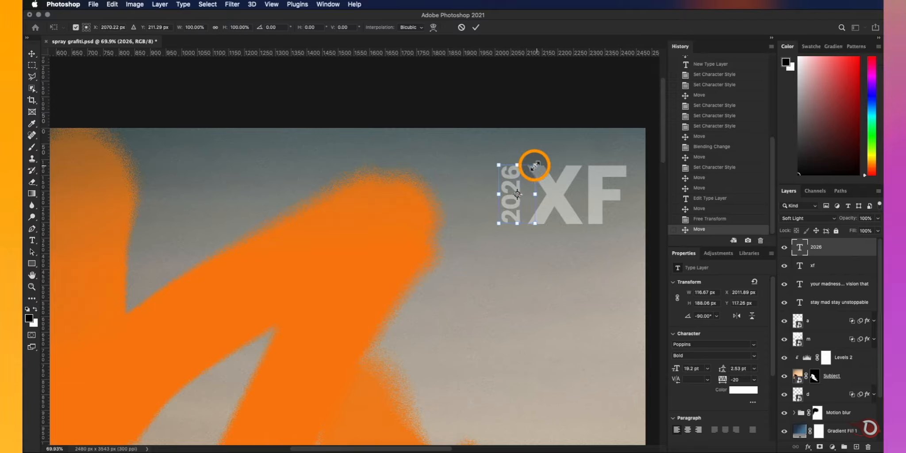
pyautogui.scroll(-6, 465, 364)
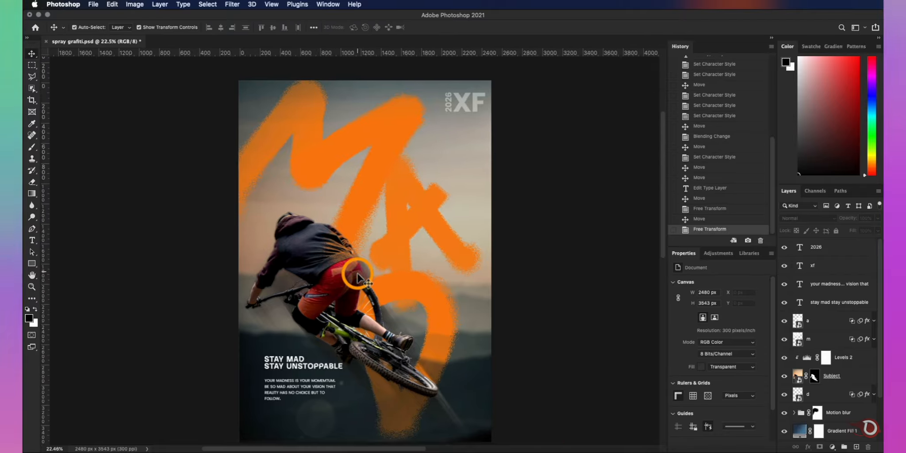
pyautogui.scroll(5, 357, 276)
pyautogui.moveTo(413, 115); pyautogui.dragTo(440, 257)
pyautogui.press('super+0')
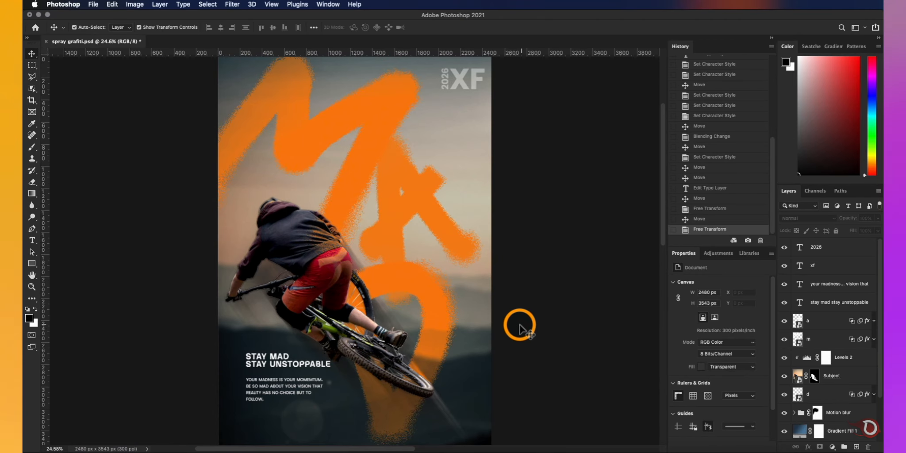